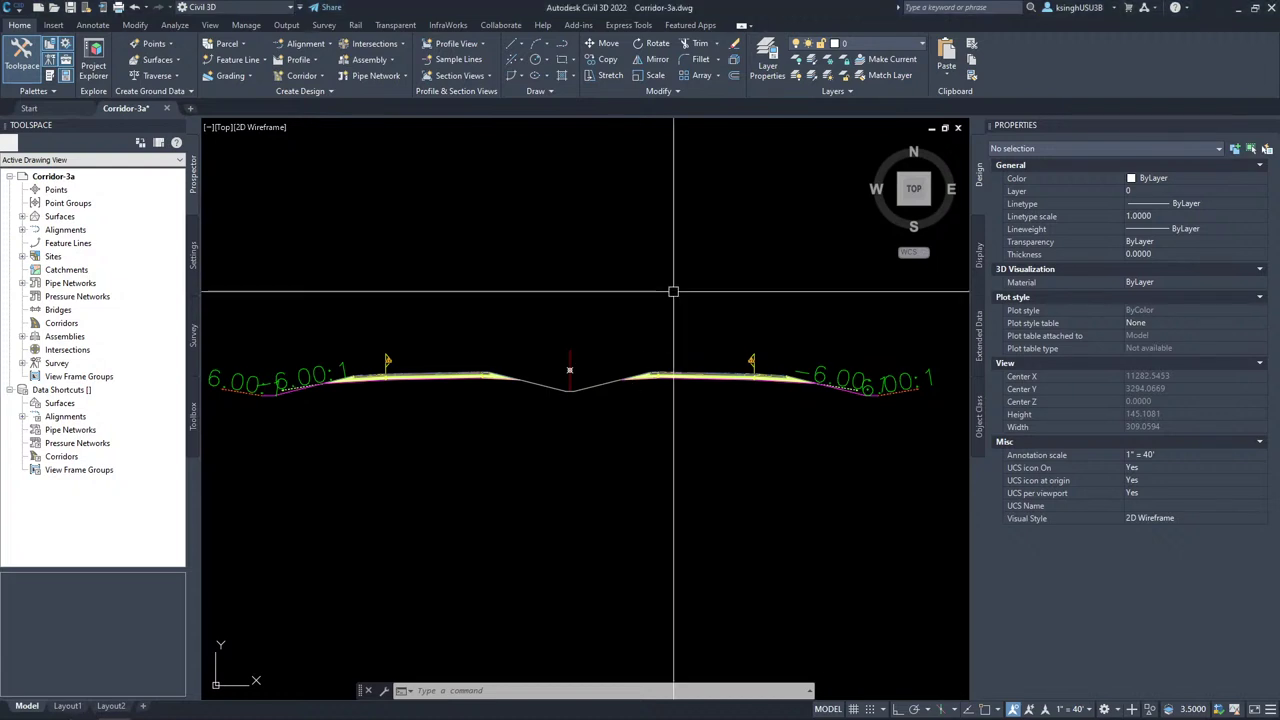
Examine the road's centerline alignment, its station labels and the offset alignments on both sides.
{"action": "scroll", "coordinate": [614, 278], "scroll_direction": "down", "scroll_amount": 5}
{"action": "scroll", "coordinate": [614, 280], "scroll_direction": "down", "scroll_amount": 10}
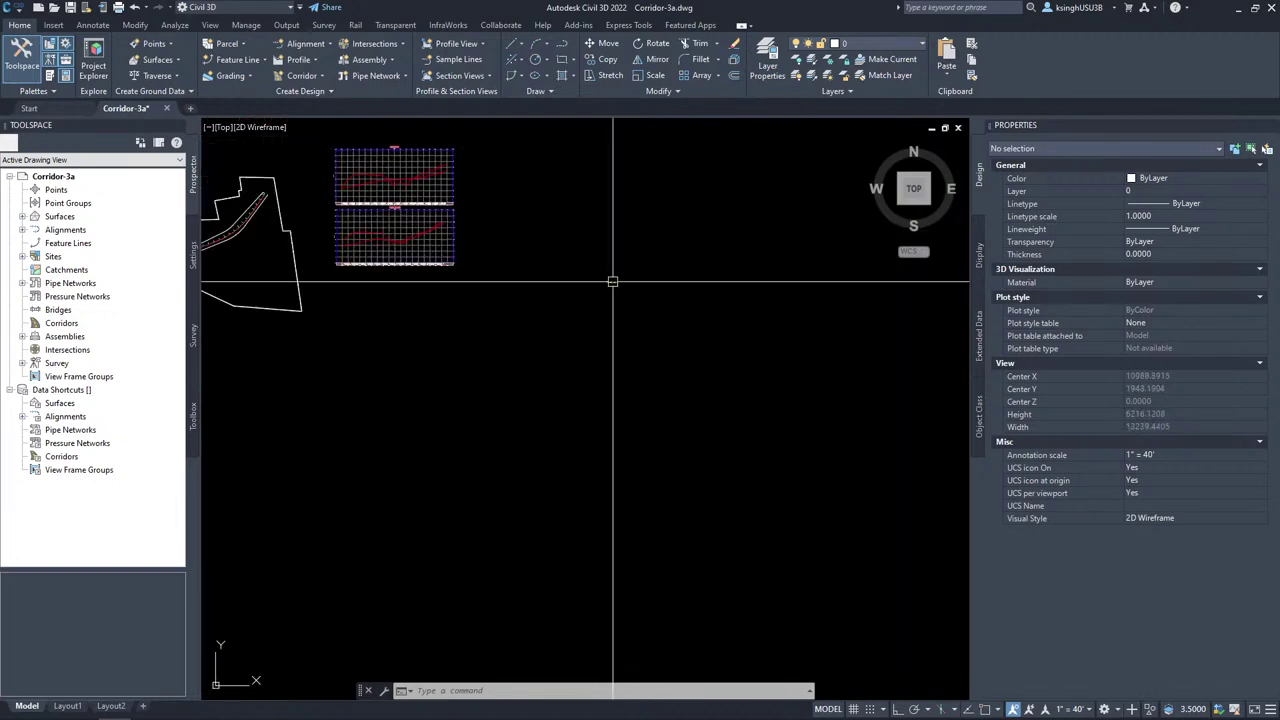
{"action": "scroll", "coordinate": [466, 251], "scroll_direction": "up", "scroll_amount": 8}
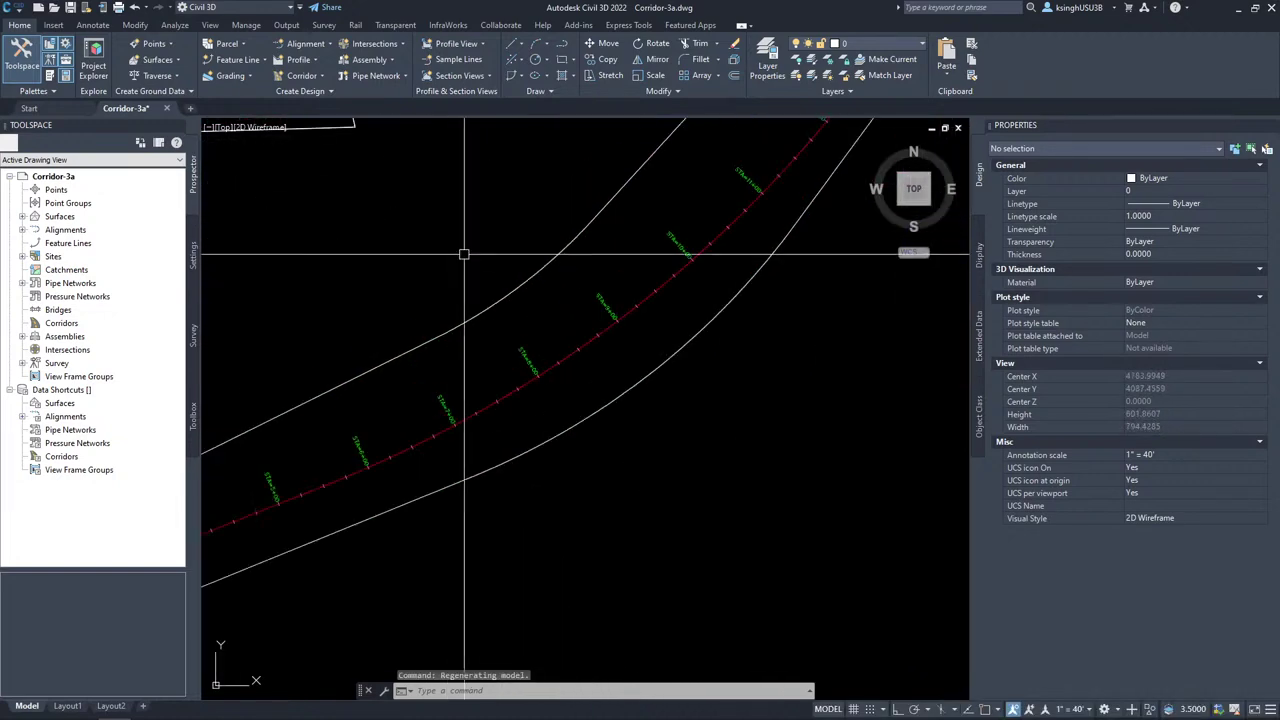
{"action": "scroll", "coordinate": [517, 266], "scroll_direction": "down", "scroll_amount": 6}
{"action": "scroll", "coordinate": [531, 320], "scroll_direction": "up", "scroll_amount": 4}
{"action": "middle_click_drag", "start_coordinate": [572, 312], "coordinate": [620, 372]}
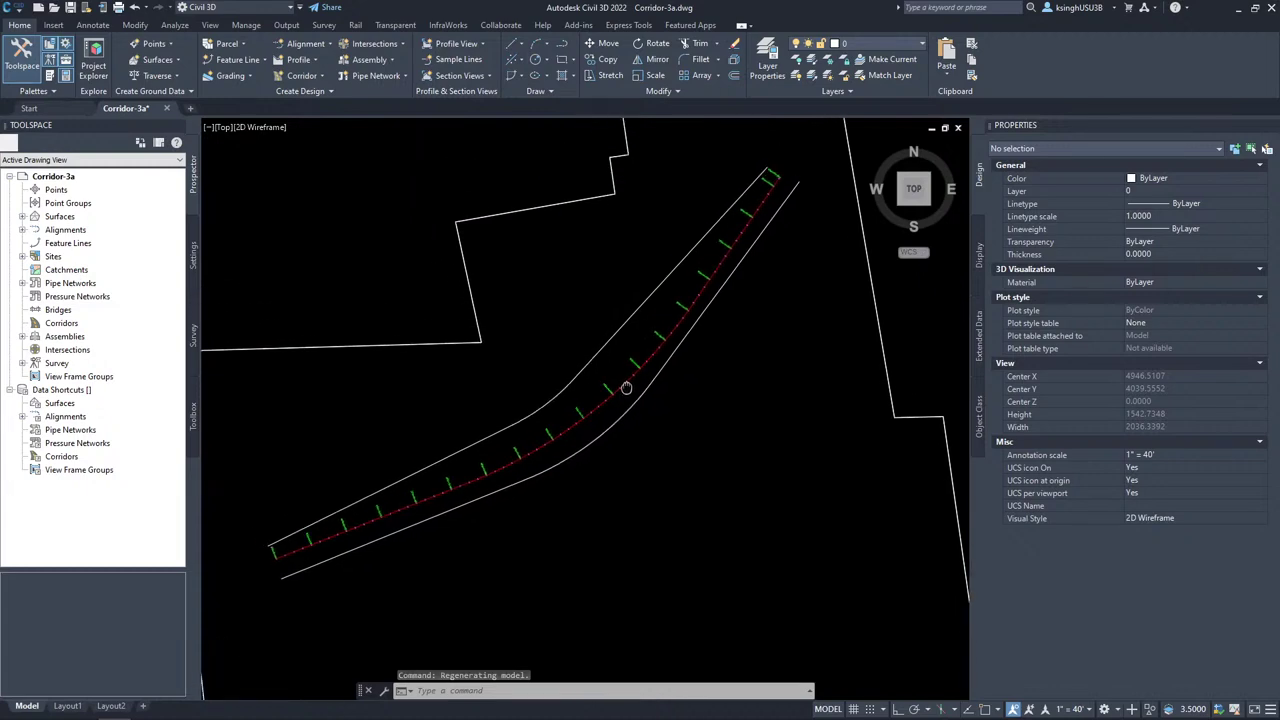
{"action": "left_click", "coordinate": [611, 426]}
{"action": "scroll", "coordinate": [611, 426], "scroll_direction": "up", "scroll_amount": 6}
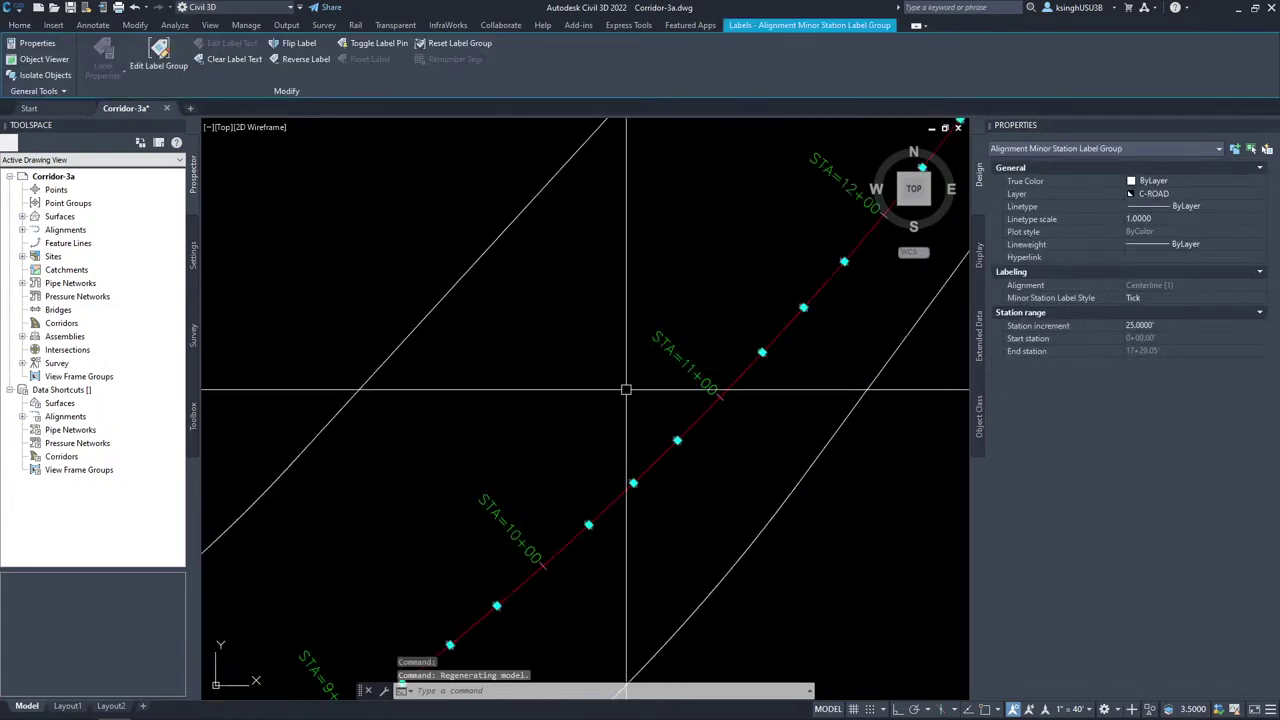
{"action": "key", "text": "Escape"}
{"action": "left_click", "coordinate": [704, 447]}
{"action": "scroll", "coordinate": [700, 432], "scroll_direction": "down", "scroll_amount": 12}
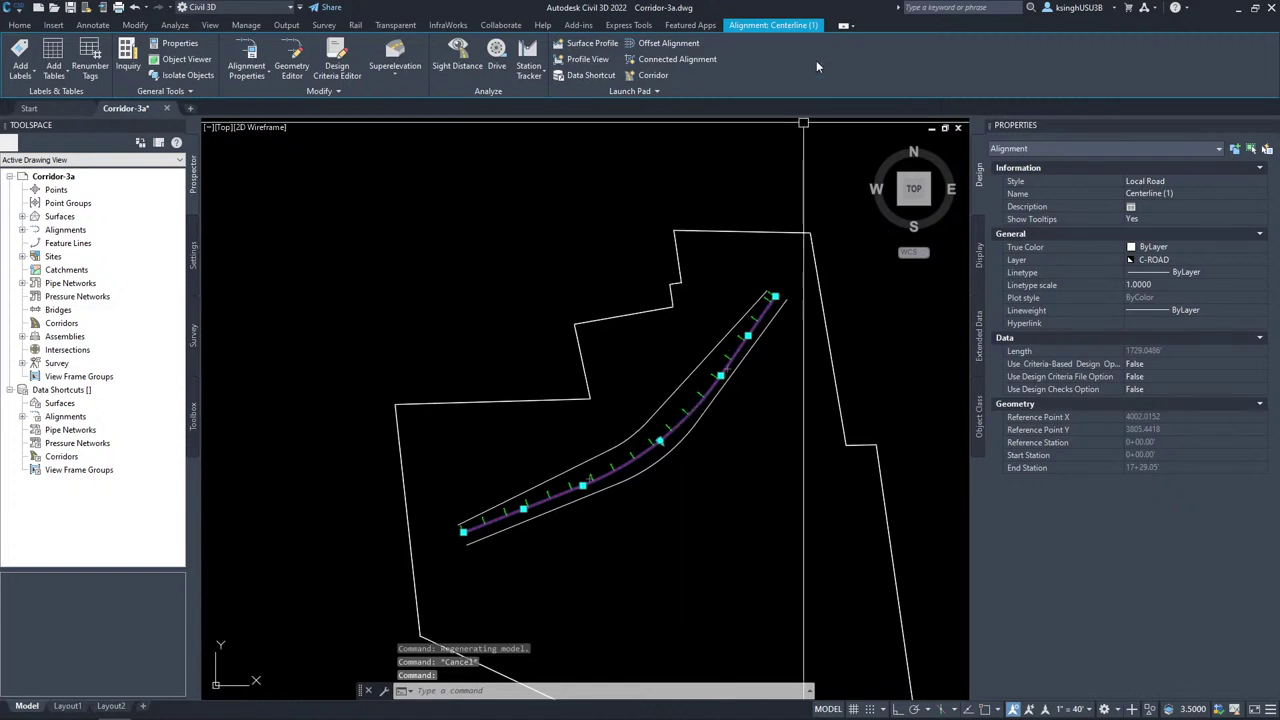
{"action": "key", "text": "Escape"}
{"action": "middle_click_drag", "start_coordinate": [758, 427], "coordinate": [751, 441]}
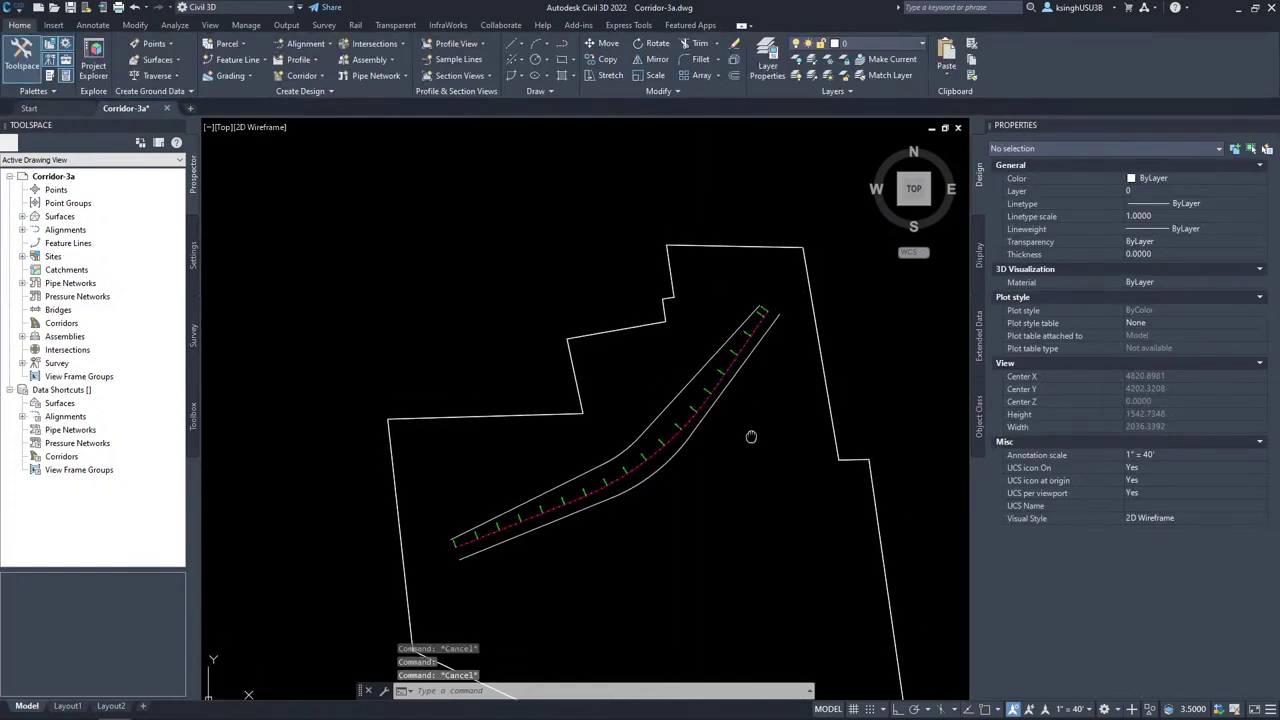
Survey the alignments beside the profile views and inspect the divided highway assembly.
{"action": "mouse_move", "coordinate": [704, 440]}
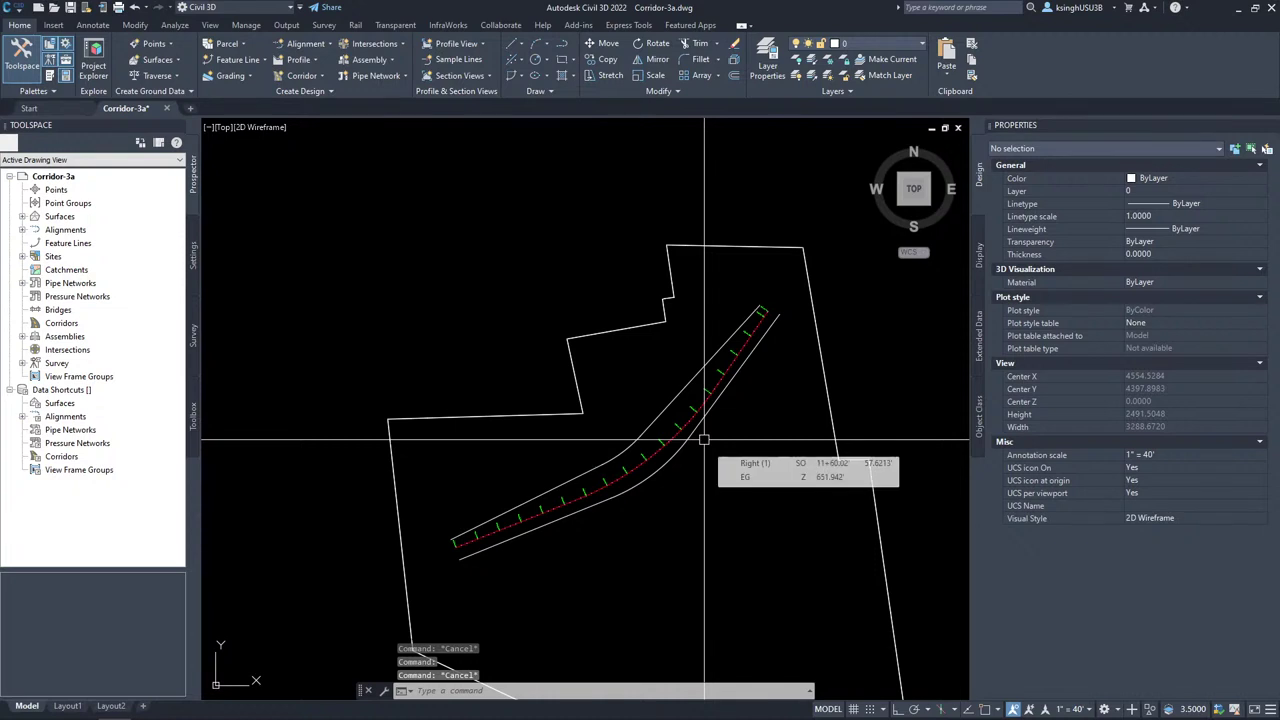
{"action": "scroll", "coordinate": [704, 440], "scroll_direction": "down", "scroll_amount": 6}
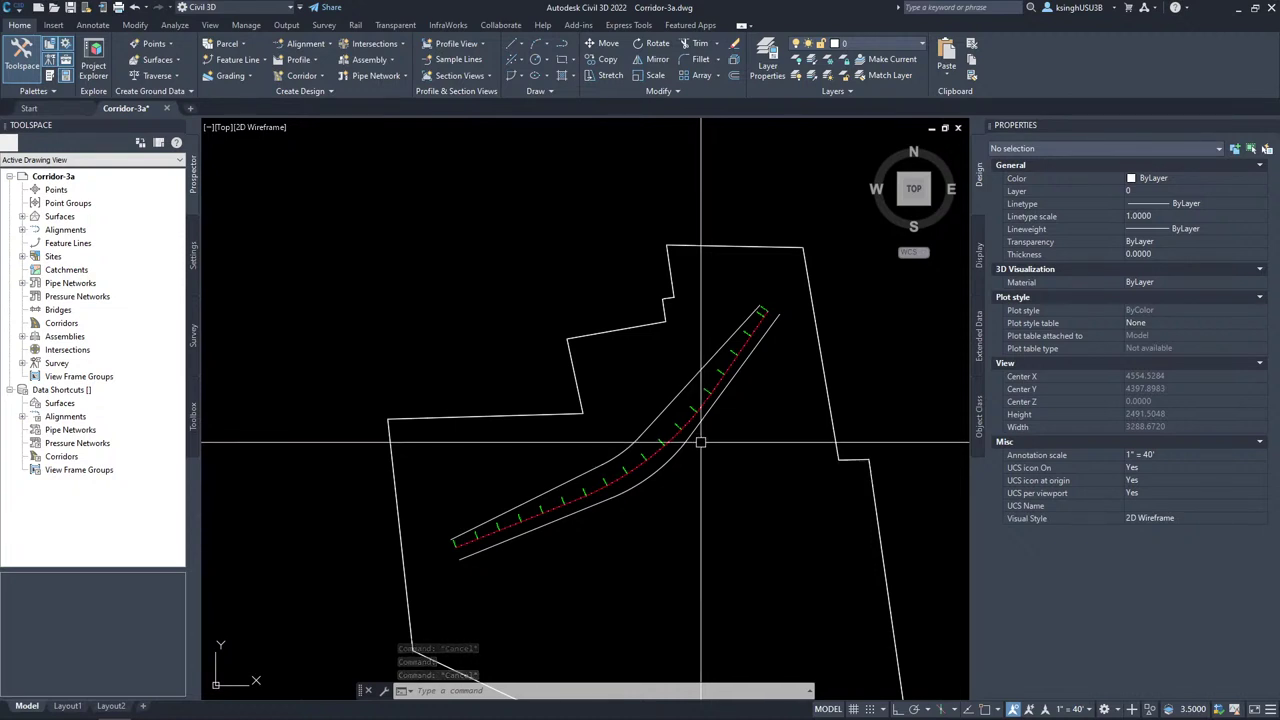
{"action": "middle_click_drag", "start_coordinate": [694, 443], "coordinate": [613, 504]}
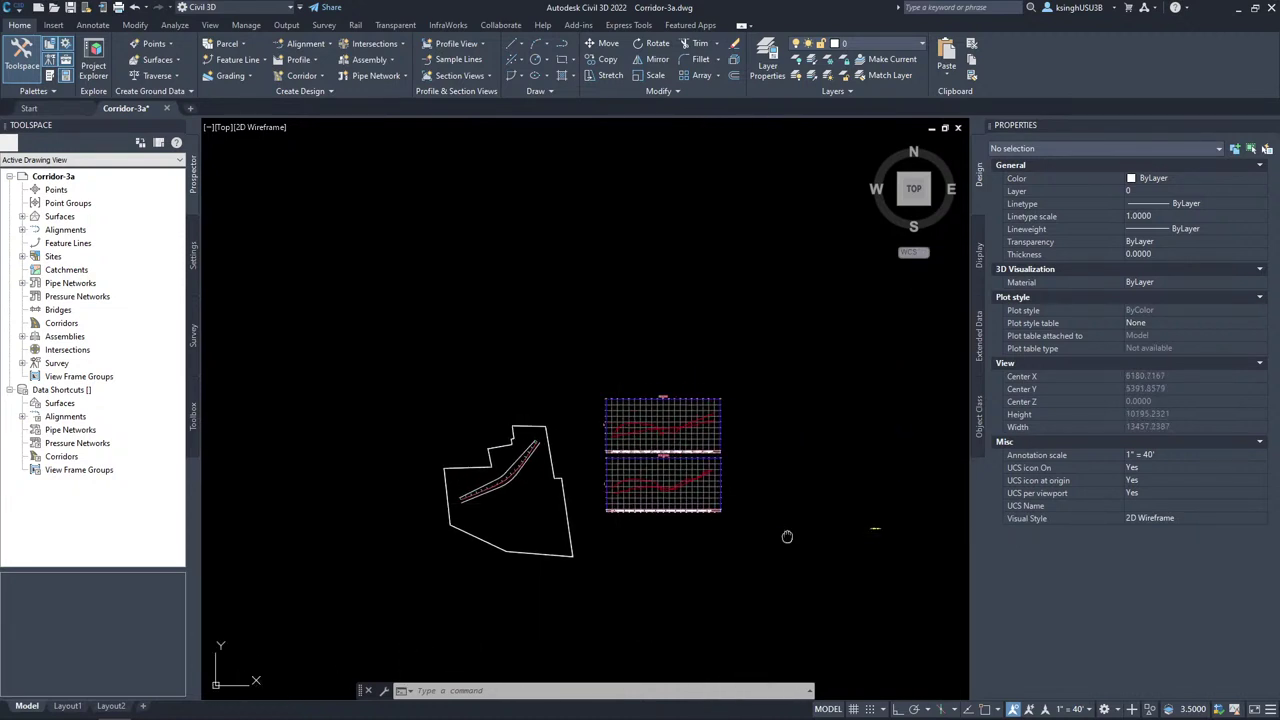
{"action": "scroll", "coordinate": [791, 517], "scroll_direction": "up", "scroll_amount": 8}
{"action": "scroll", "coordinate": [851, 466], "scroll_direction": "up", "scroll_amount": 8}
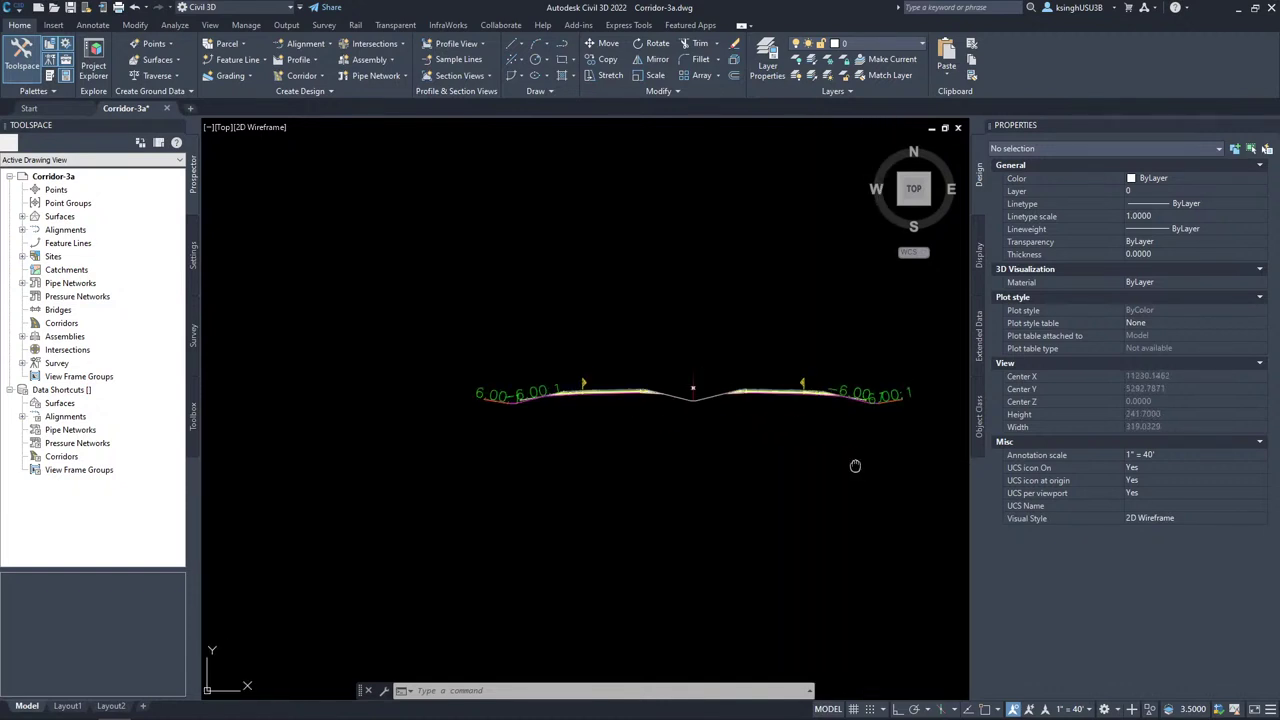
{"action": "middle_click_drag", "start_coordinate": [851, 466], "coordinate": [767, 454]}
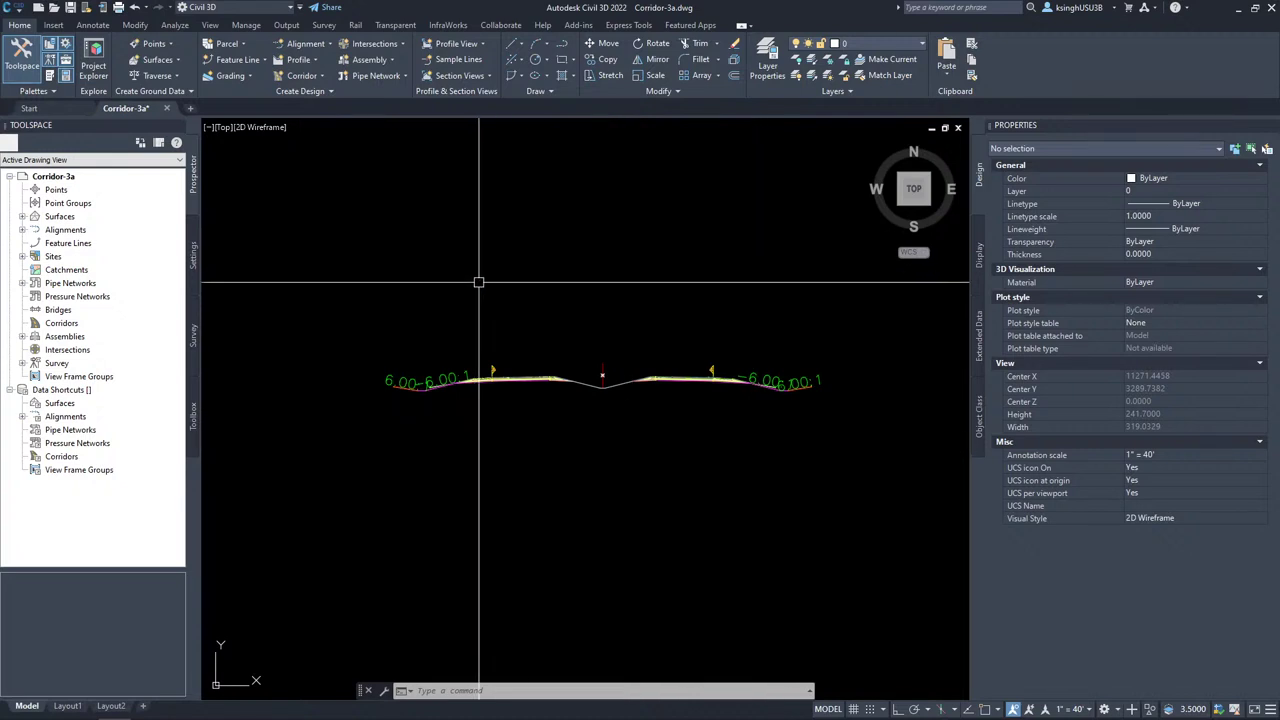
Start a corridor named "Divided Highway" and set its baseline profile to Layout (1).
{"action": "left_click", "coordinate": [322, 77]}
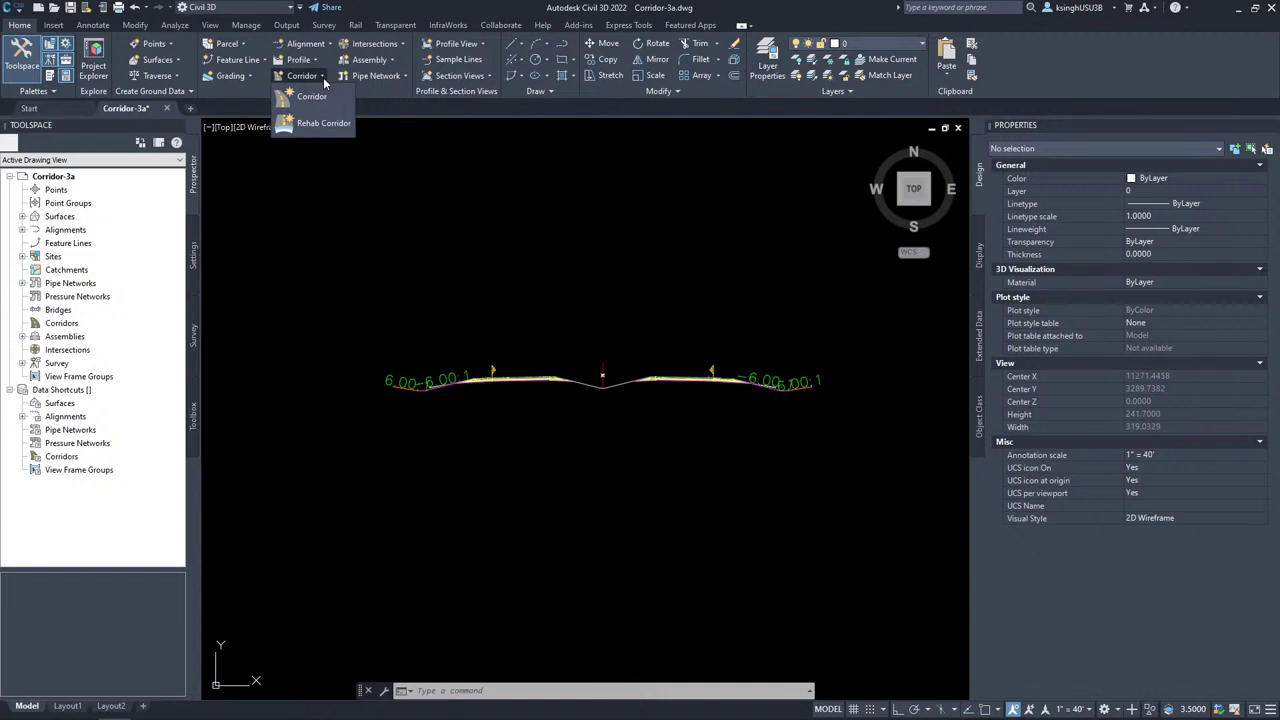
{"action": "left_click", "coordinate": [314, 96]}
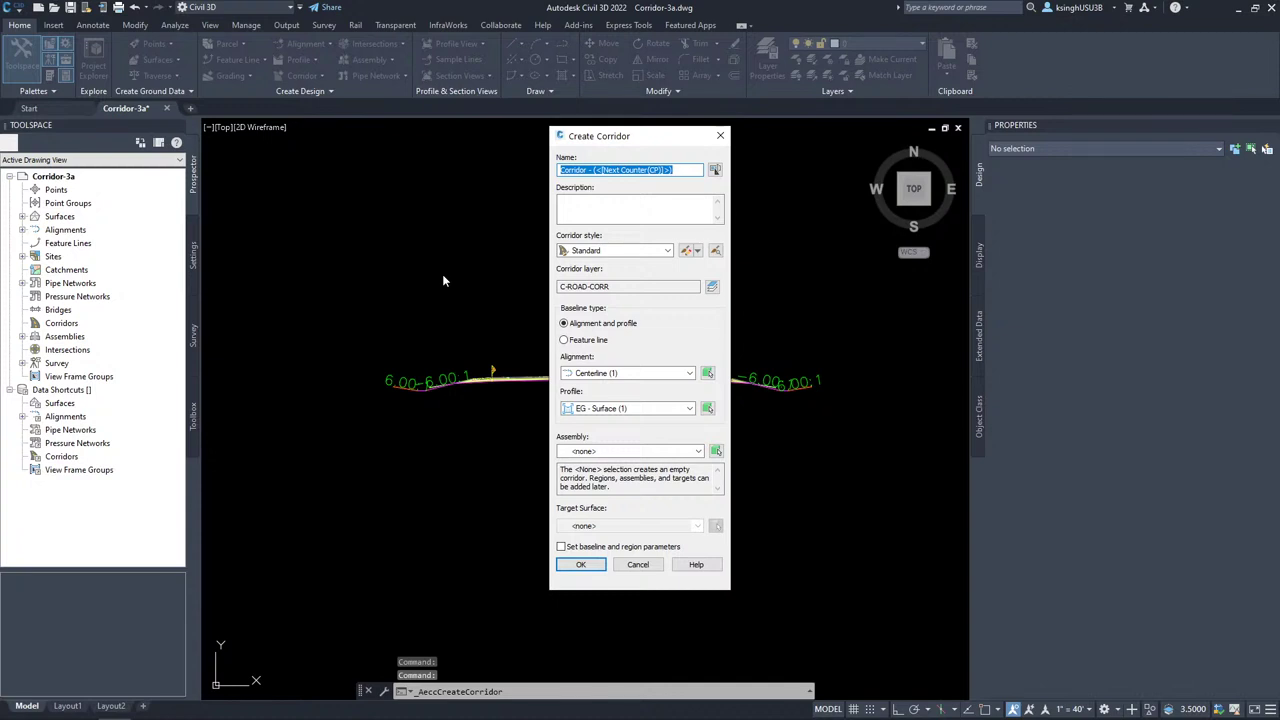
{"action": "type", "text": "Divid"}
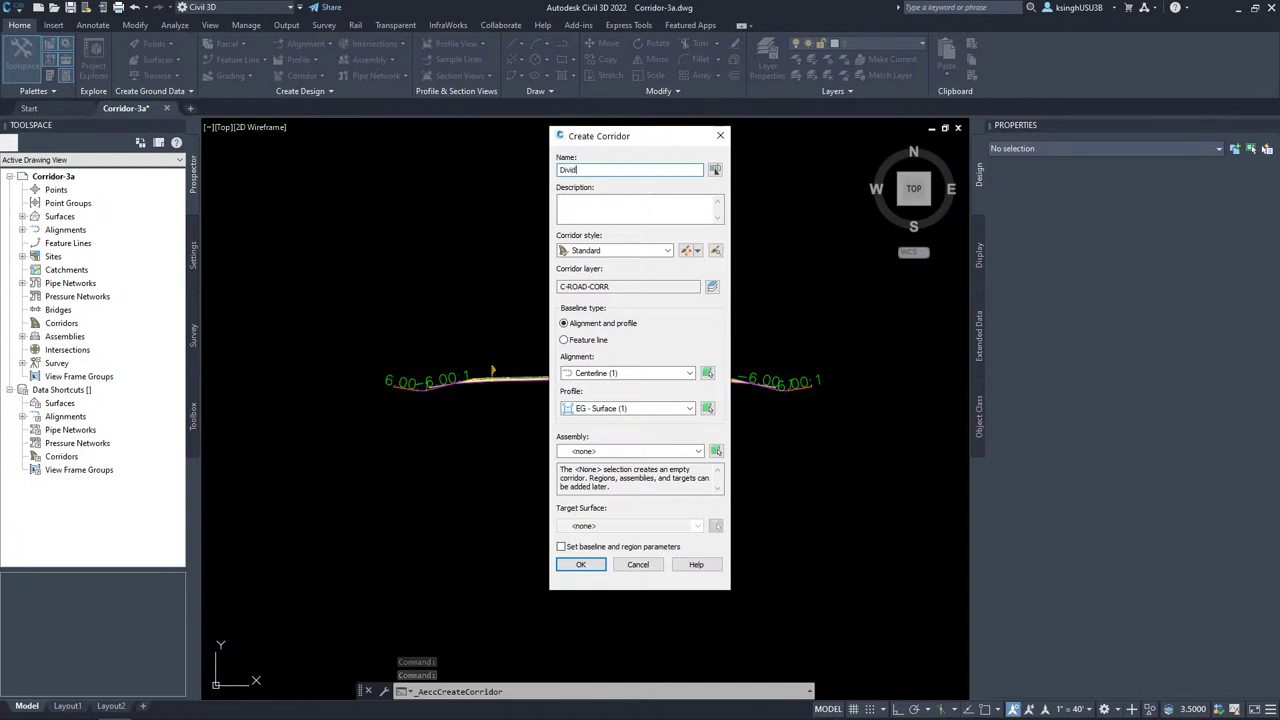
{"action": "type", "text": "ed Highway"}
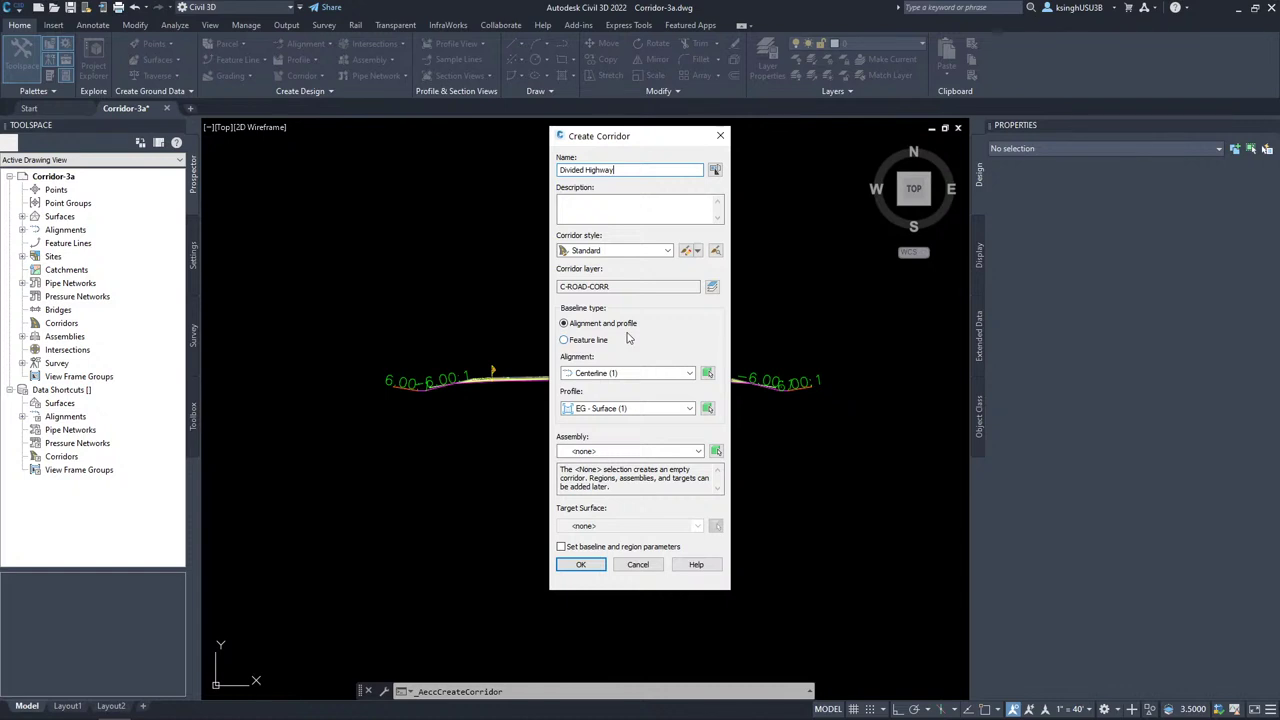
{"action": "left_click", "coordinate": [628, 410]}
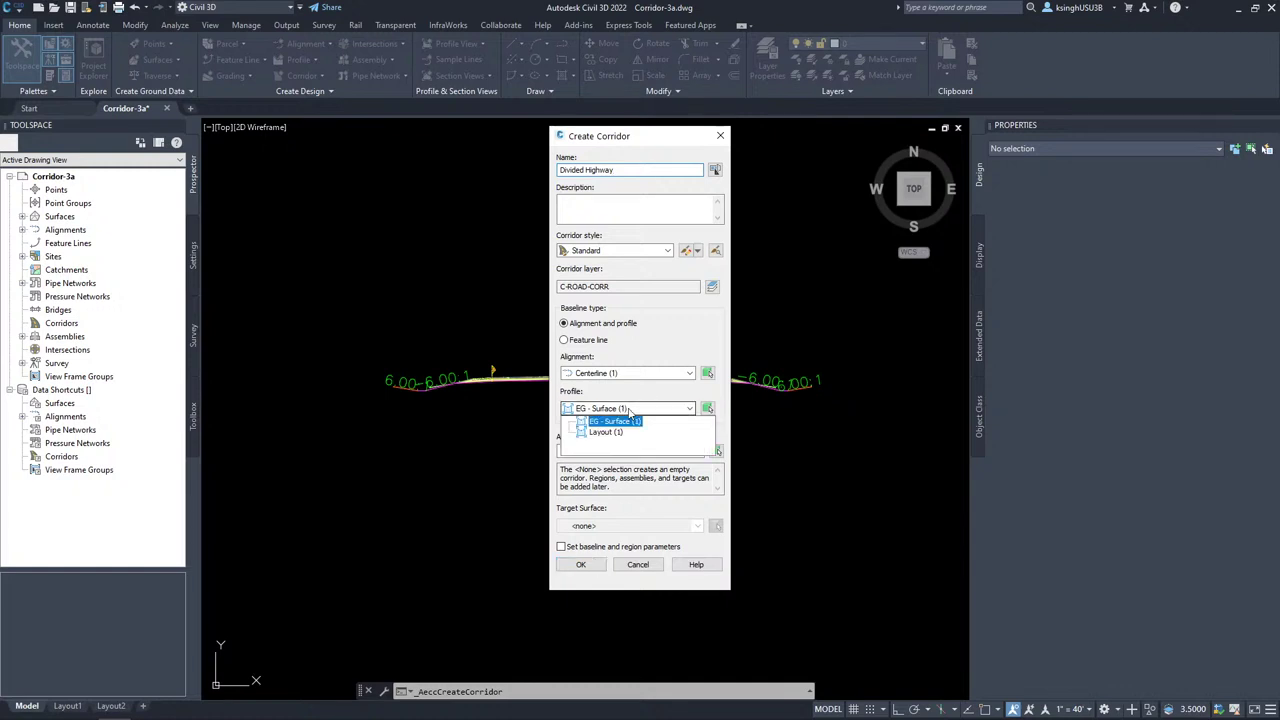
{"action": "left_click", "coordinate": [612, 432]}
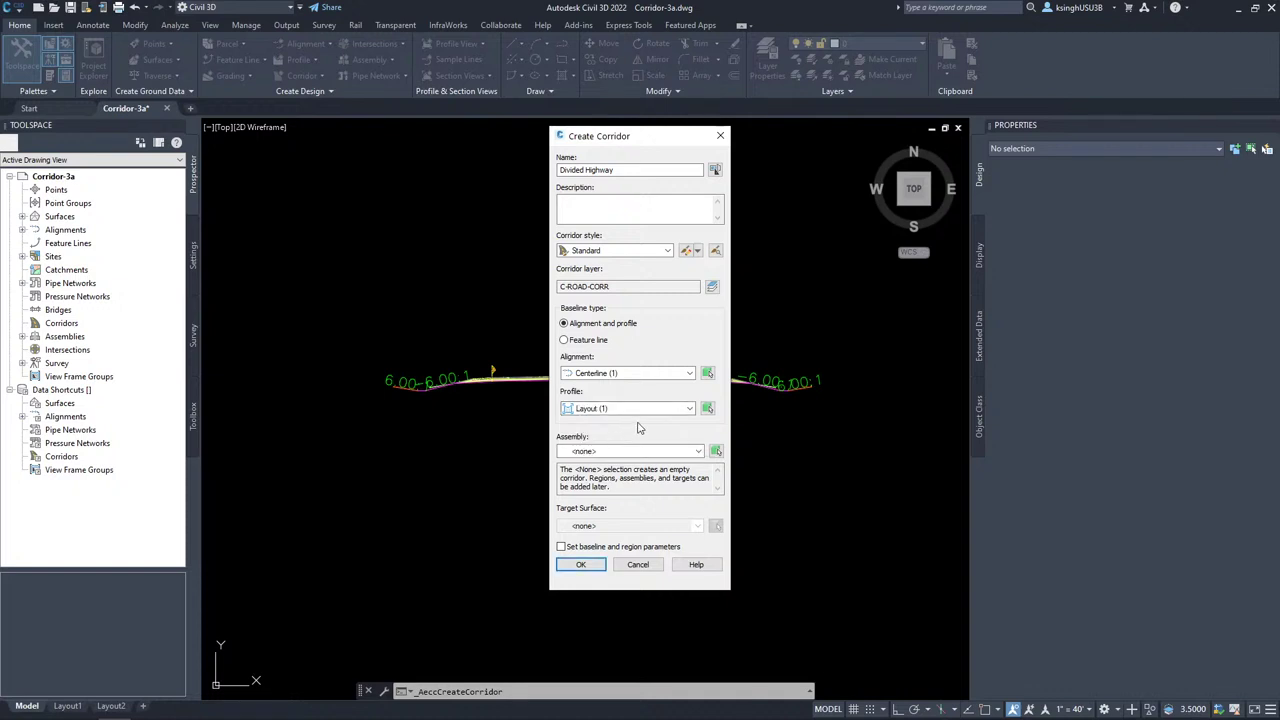
Create the corridor with the Divided Highway assembly and target surface EG, without setting baseline and region parameters.
{"action": "left_click", "coordinate": [629, 451]}
{"action": "left_click", "coordinate": [618, 480]}
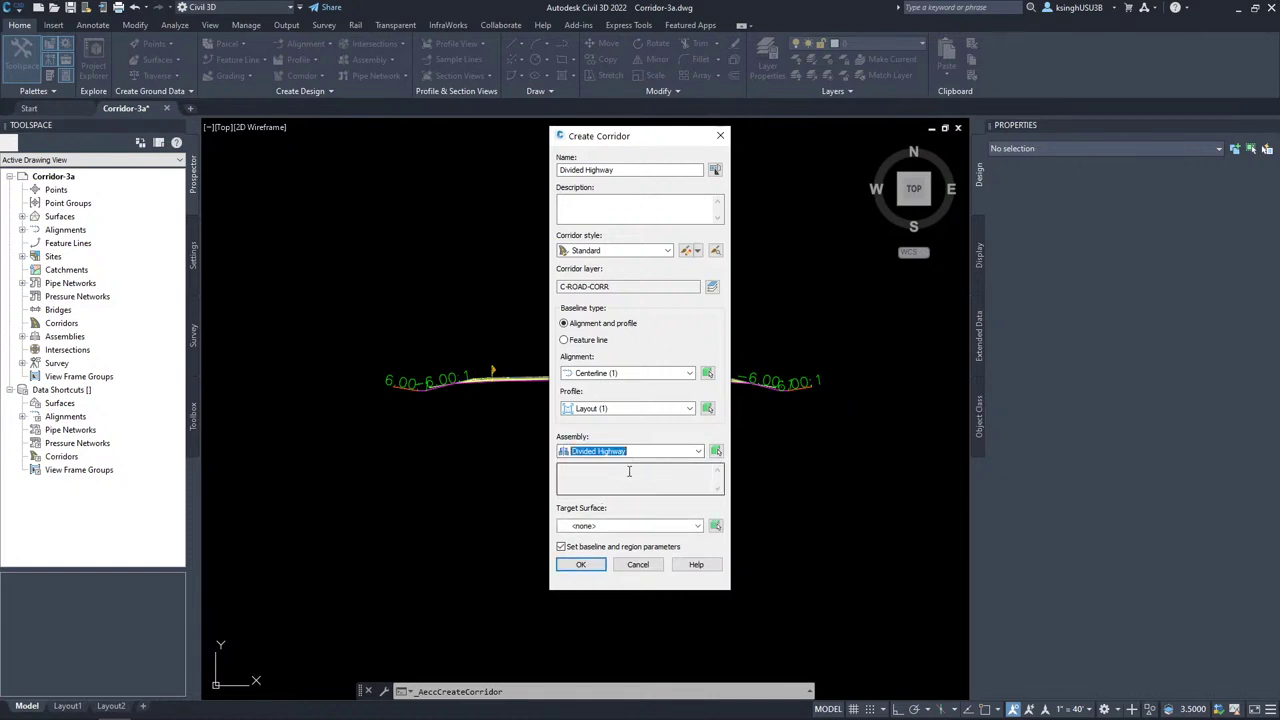
{"action": "left_click", "coordinate": [624, 525]}
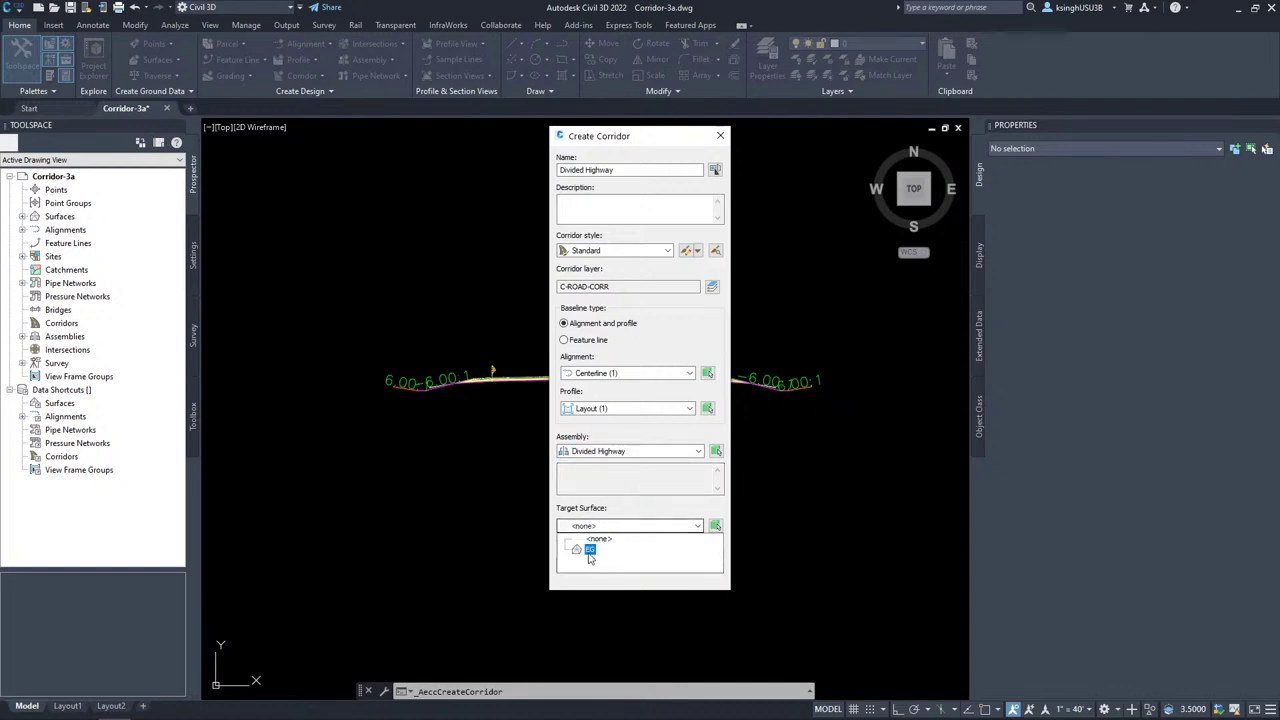
{"action": "left_click", "coordinate": [590, 551]}
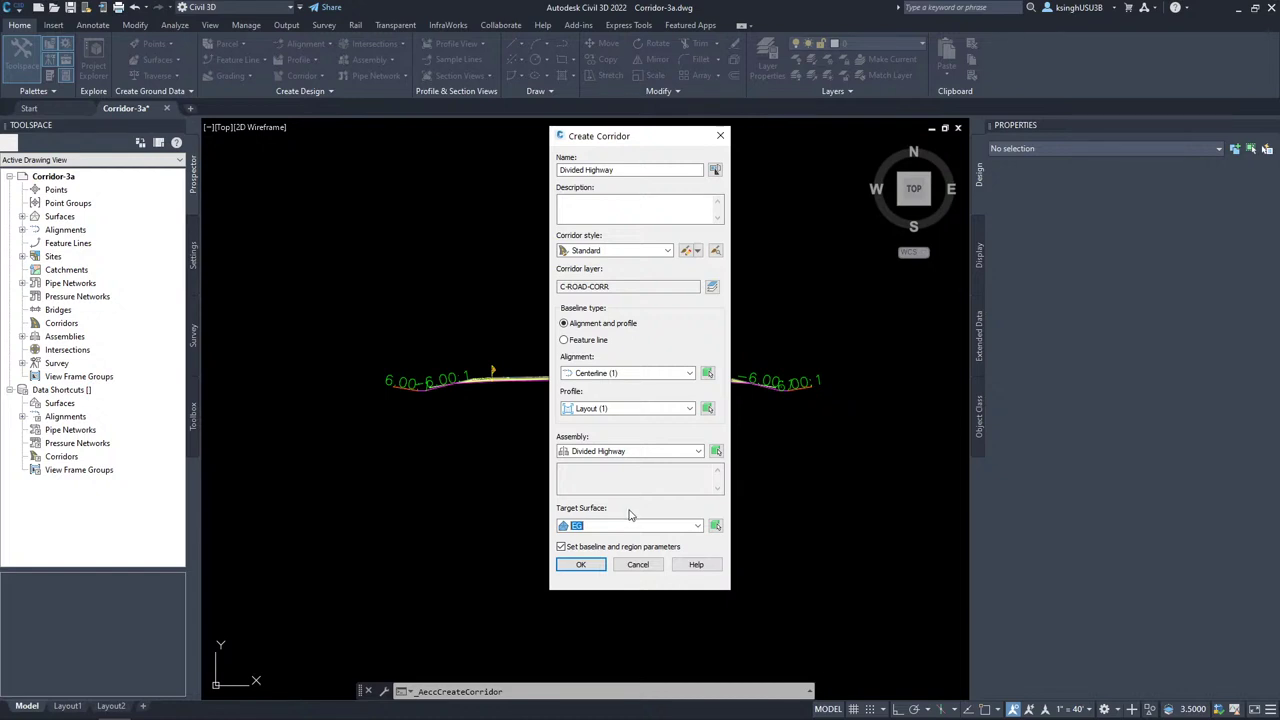
{"action": "left_click", "coordinate": [586, 547]}
{"action": "left_click", "coordinate": [580, 564]}
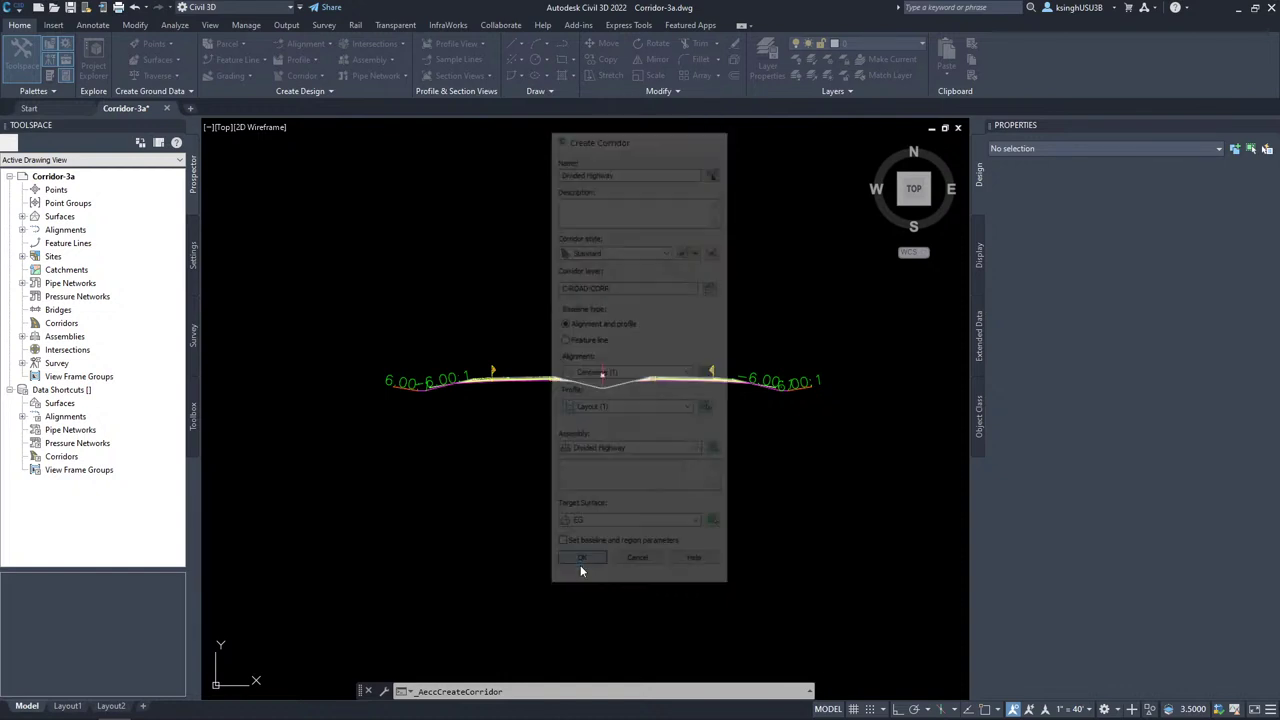
Inspect the new Divided Highway corridor along the centerline in plan view.
{"action": "scroll", "coordinate": [520, 410], "scroll_direction": "down", "scroll_amount": 8}
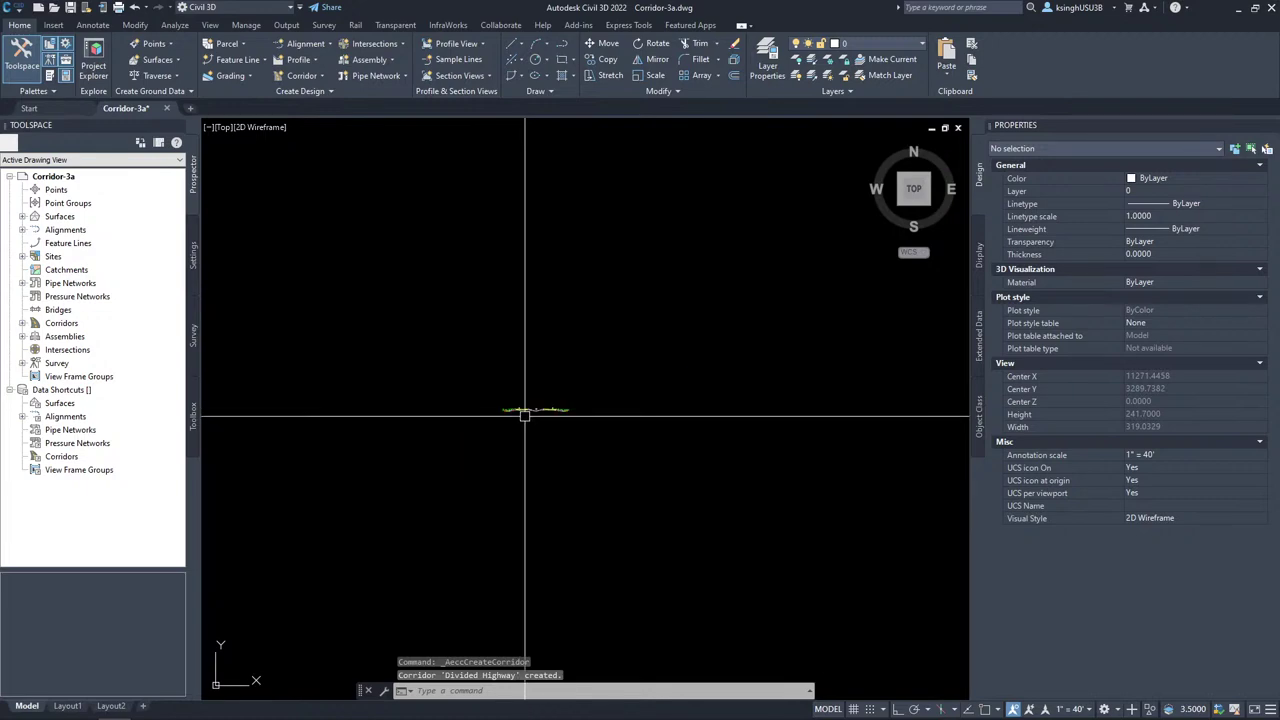
{"action": "middle_click_drag", "start_coordinate": [378, 421], "coordinate": [465, 421]}
{"action": "scroll", "coordinate": [632, 398], "scroll_direction": "up", "scroll_amount": 10}
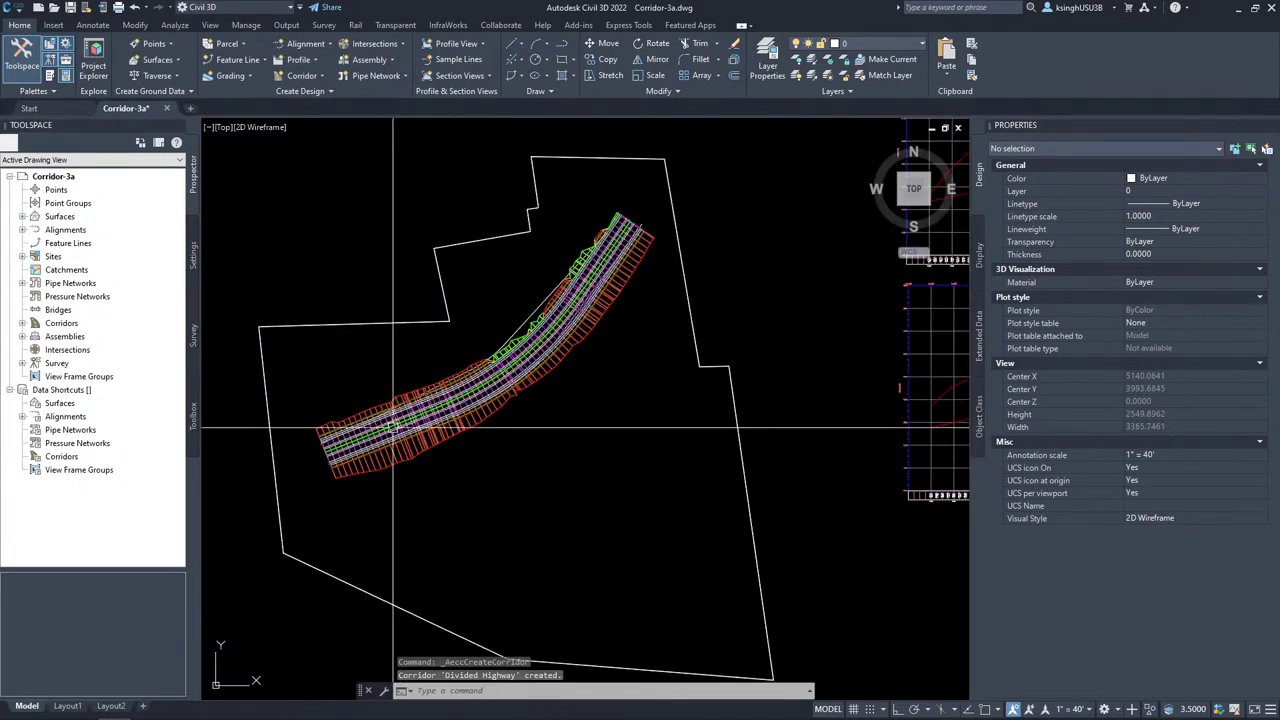
{"action": "scroll", "coordinate": [632, 398], "scroll_direction": "down", "scroll_amount": 3}
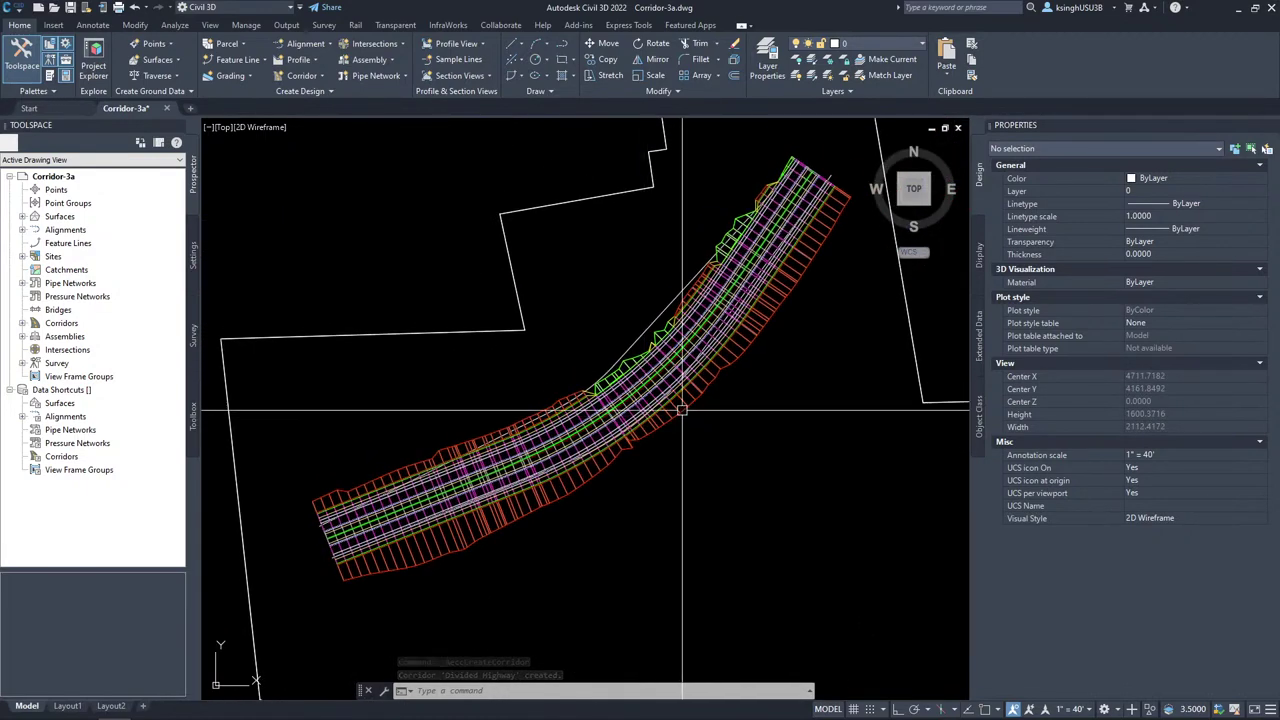
{"action": "left_click", "coordinate": [676, 392]}
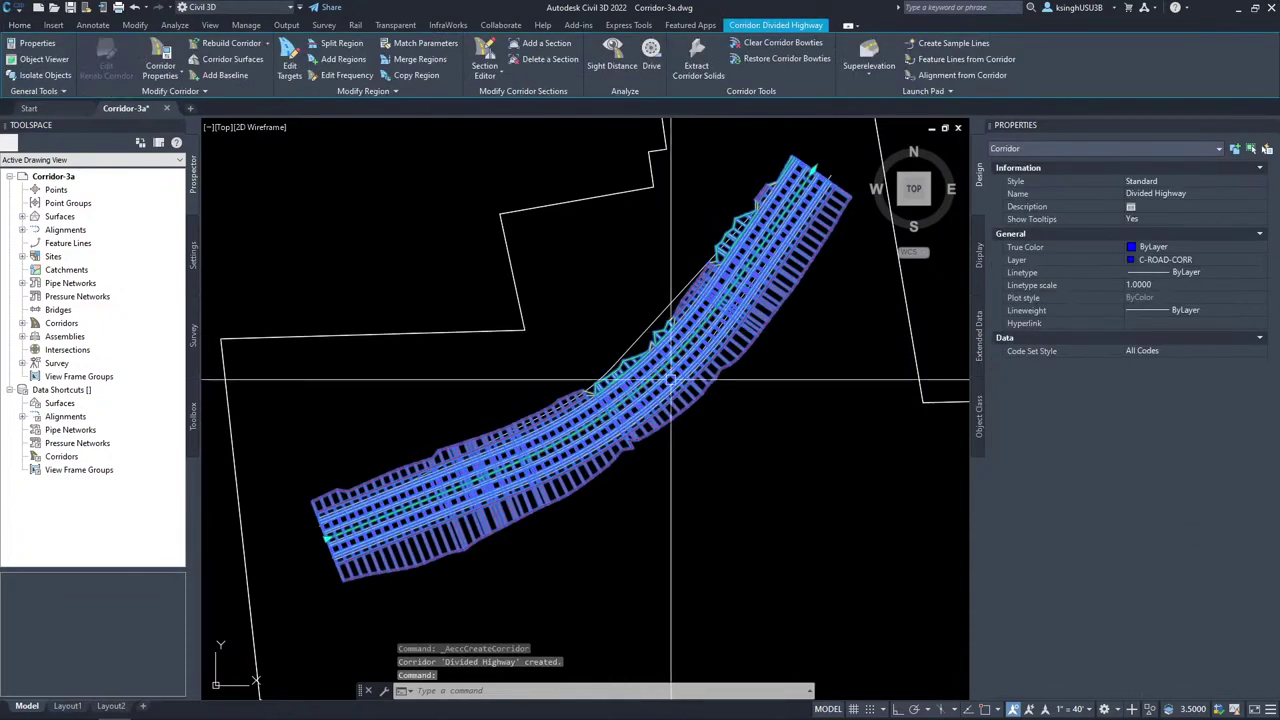
{"action": "key", "text": "Escape"}
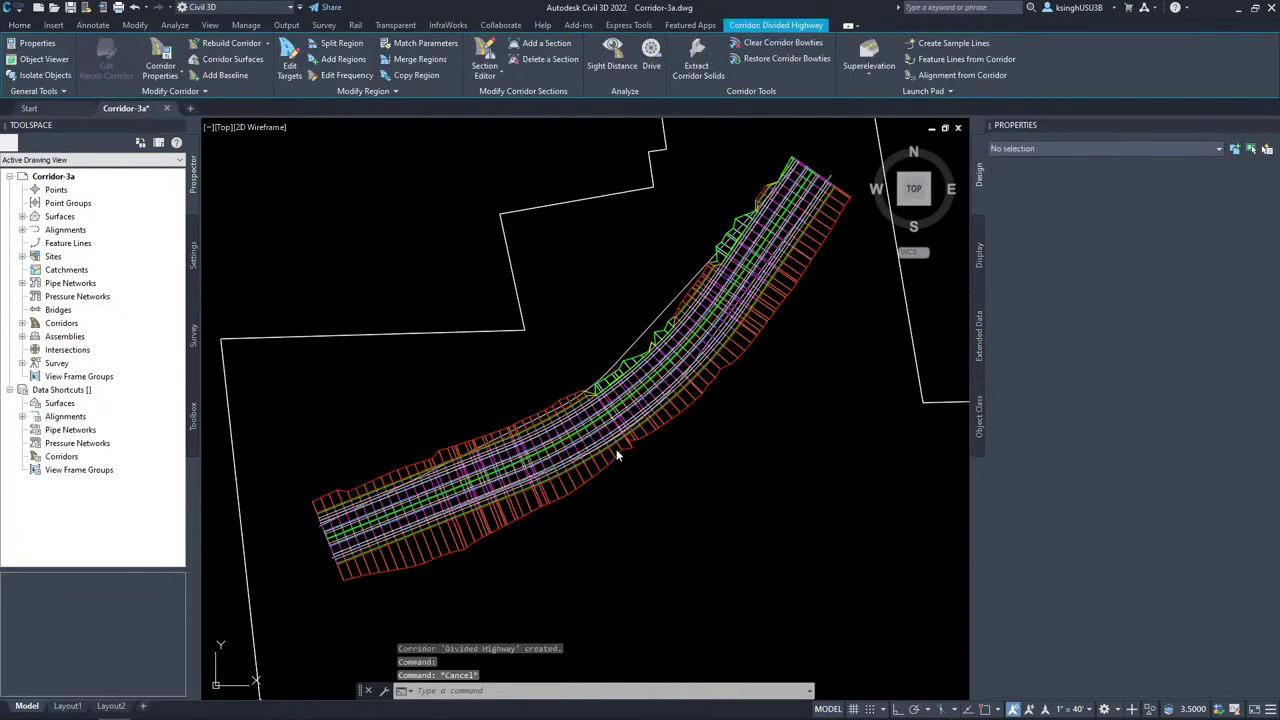
Undo the creation of the Divided Highway corridor and return to the centerline alignment.
{"action": "scroll", "coordinate": [614, 458], "scroll_direction": "down", "scroll_amount": 3}
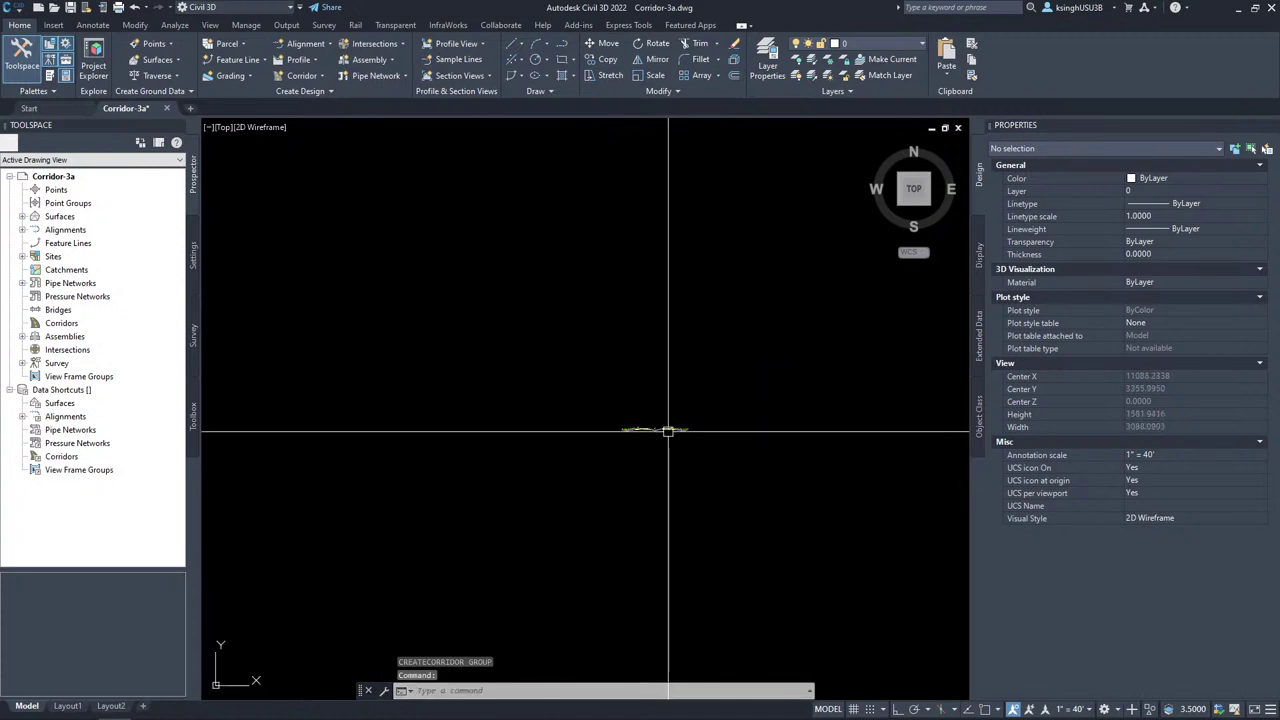
{"action": "scroll", "coordinate": [356, 377], "scroll_direction": "up", "scroll_amount": 5}
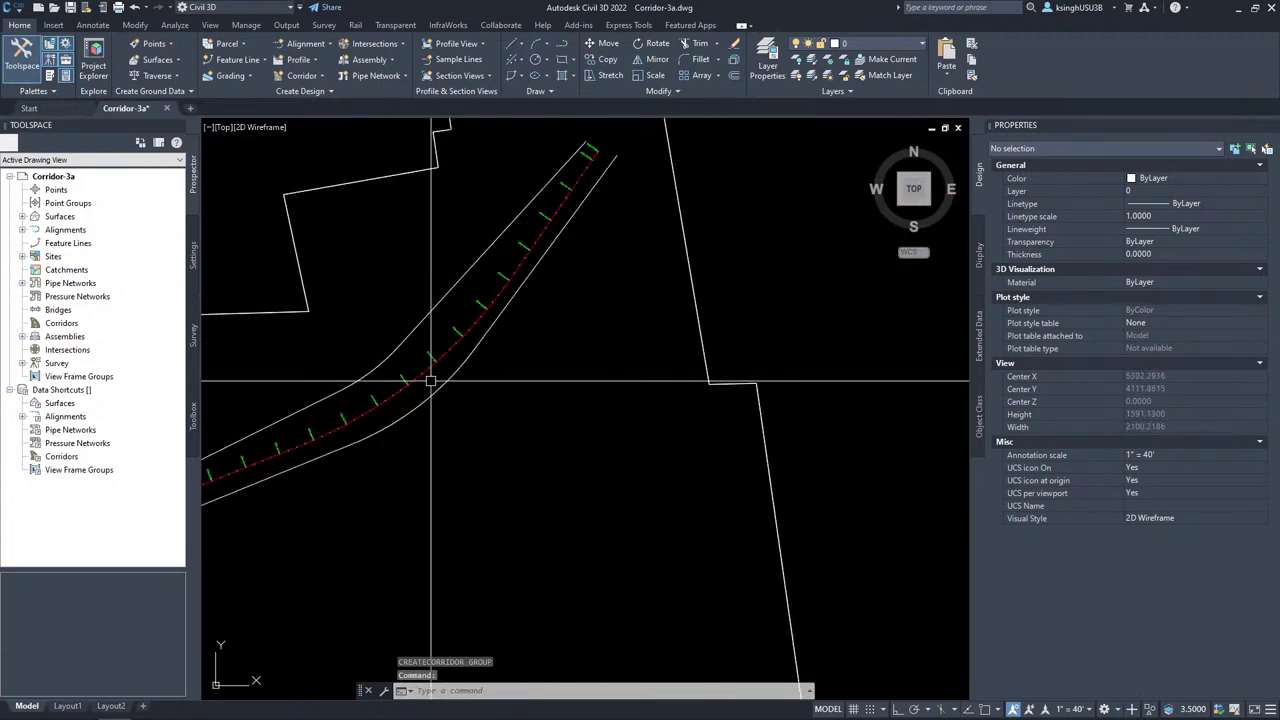
{"action": "scroll", "coordinate": [509, 377], "scroll_direction": "down", "scroll_amount": 4}
{"action": "middle_click_drag", "start_coordinate": [631, 374], "coordinate": [586, 416]}
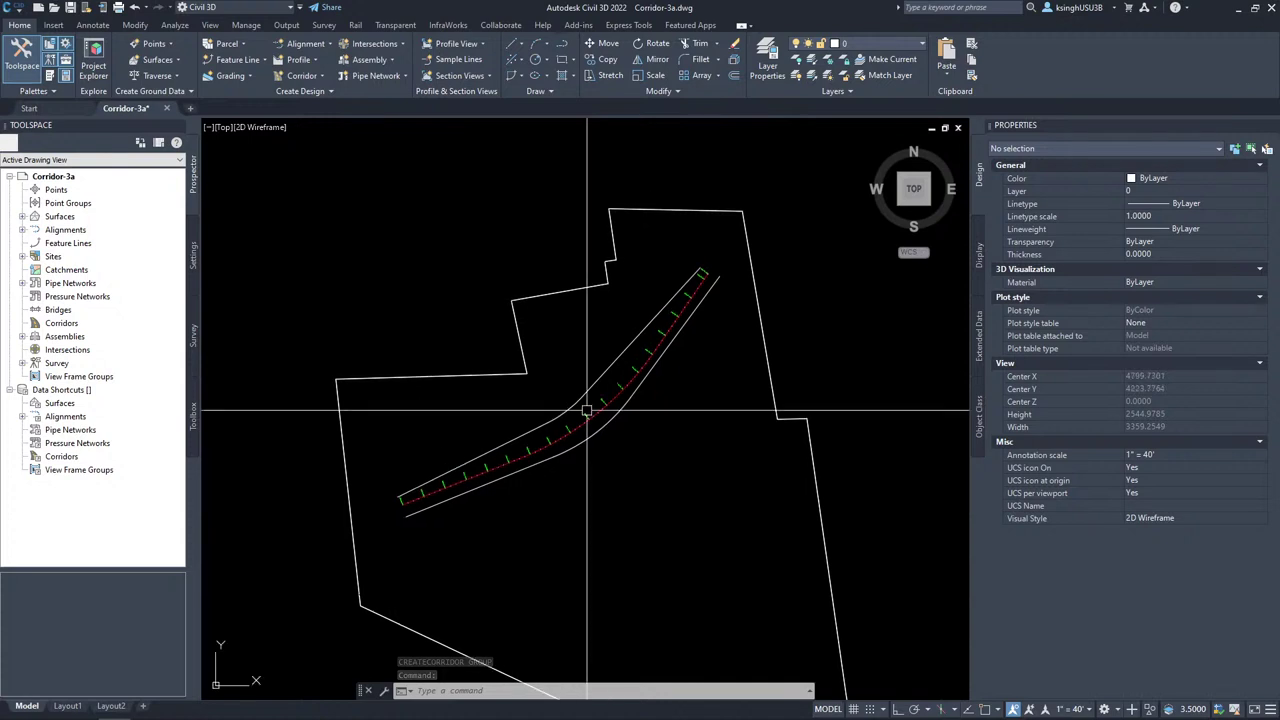
Start a new corridor named "Divided Highway" on the Centerline (1) alignment with Layout (1) as its baseline profile.
{"action": "left_click", "coordinate": [322, 77]}
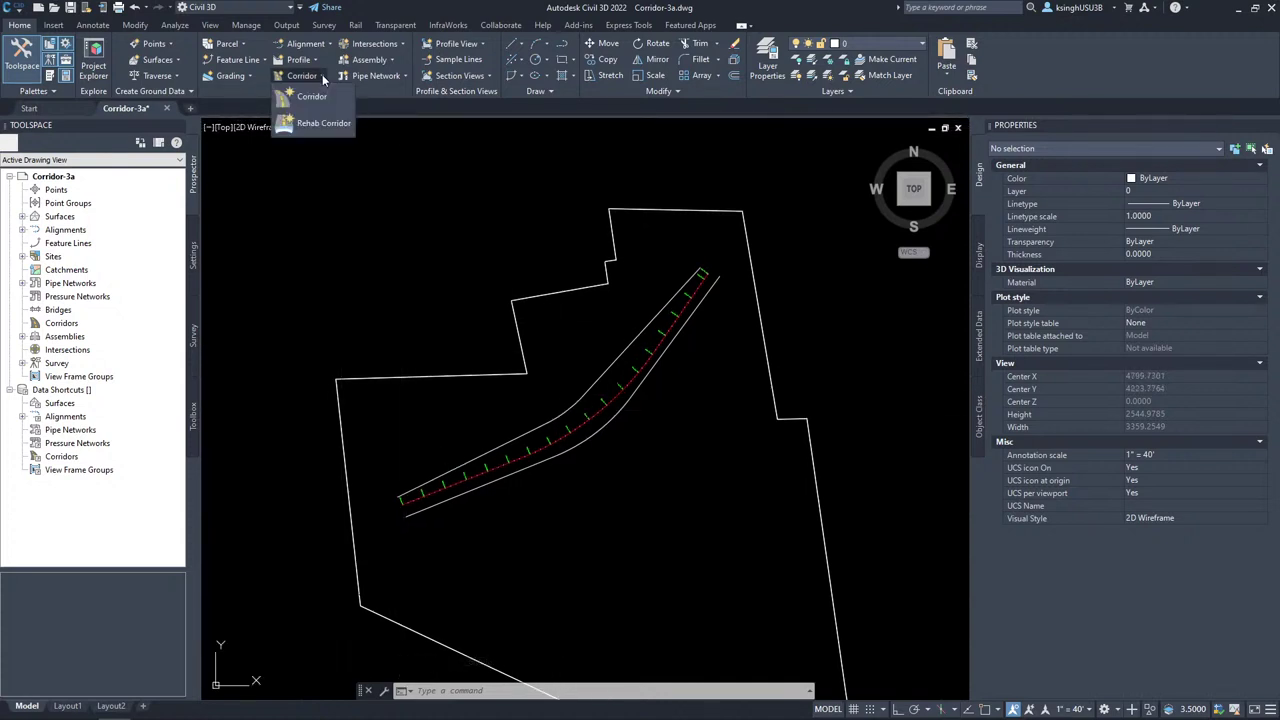
{"action": "left_click", "coordinate": [300, 108]}
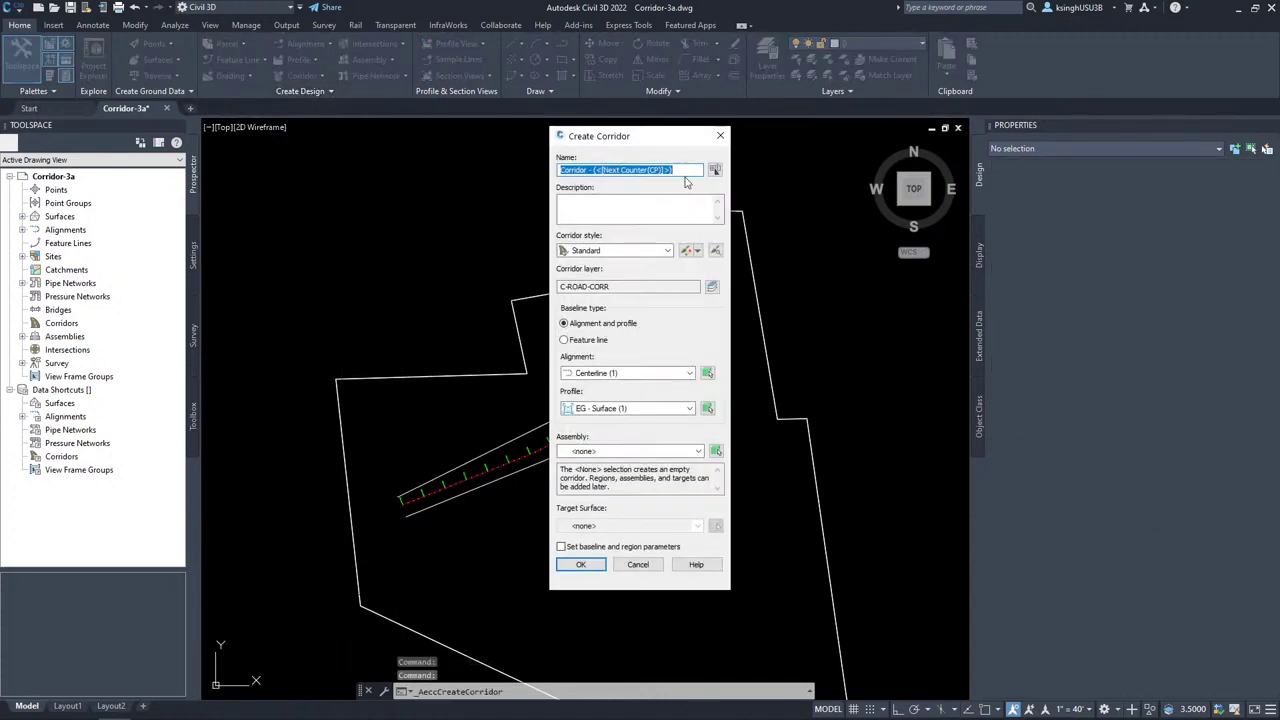
{"action": "type", "text": "Divided"}
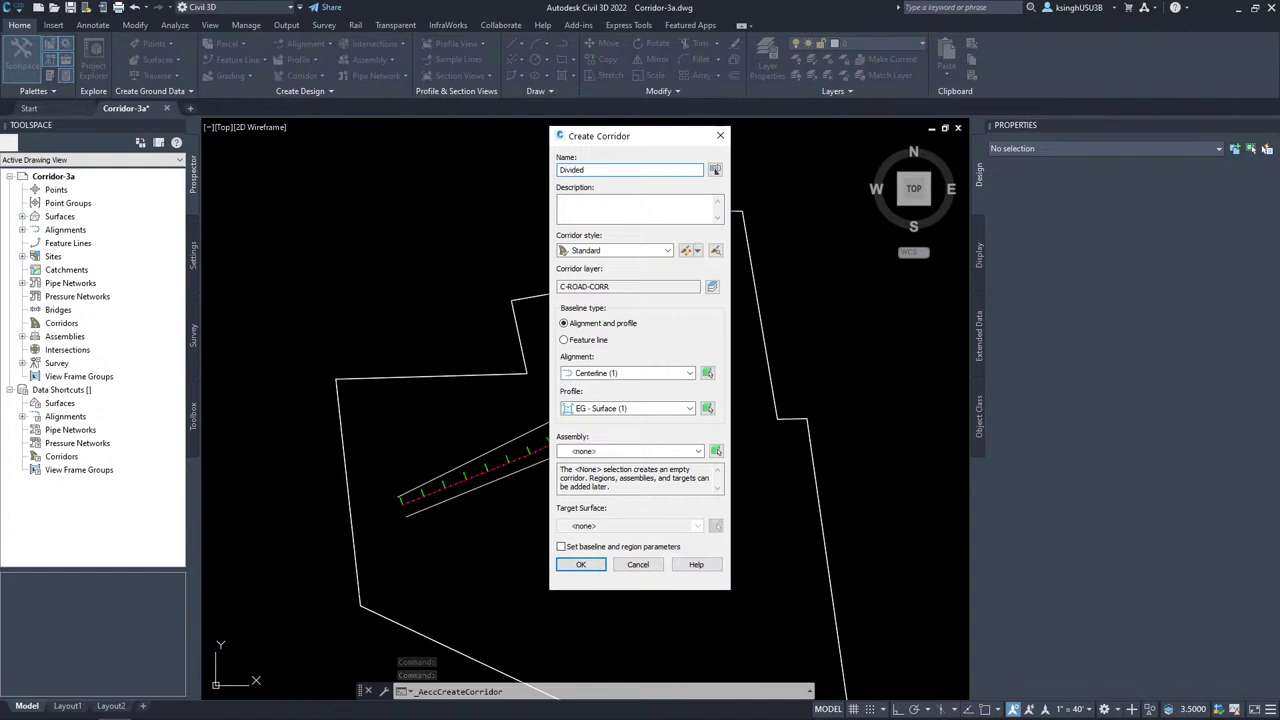
{"action": "type", "text": " Highway"}
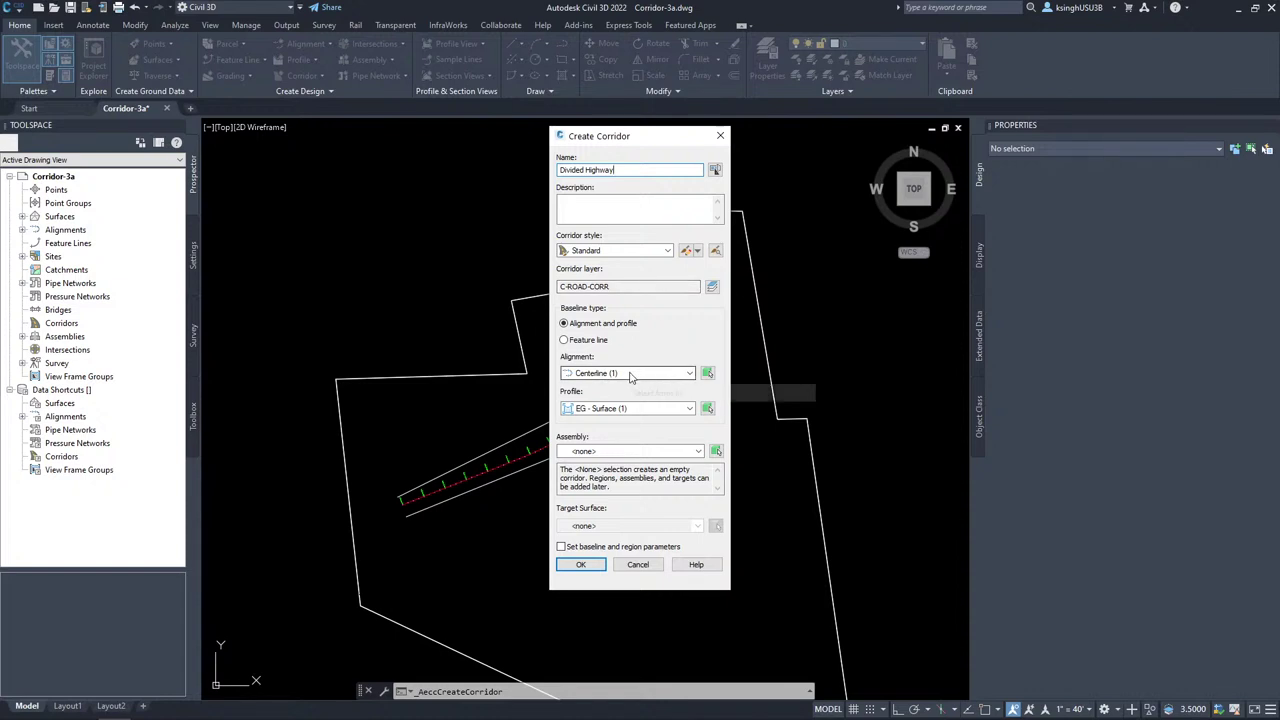
{"action": "left_click", "coordinate": [640, 408]}
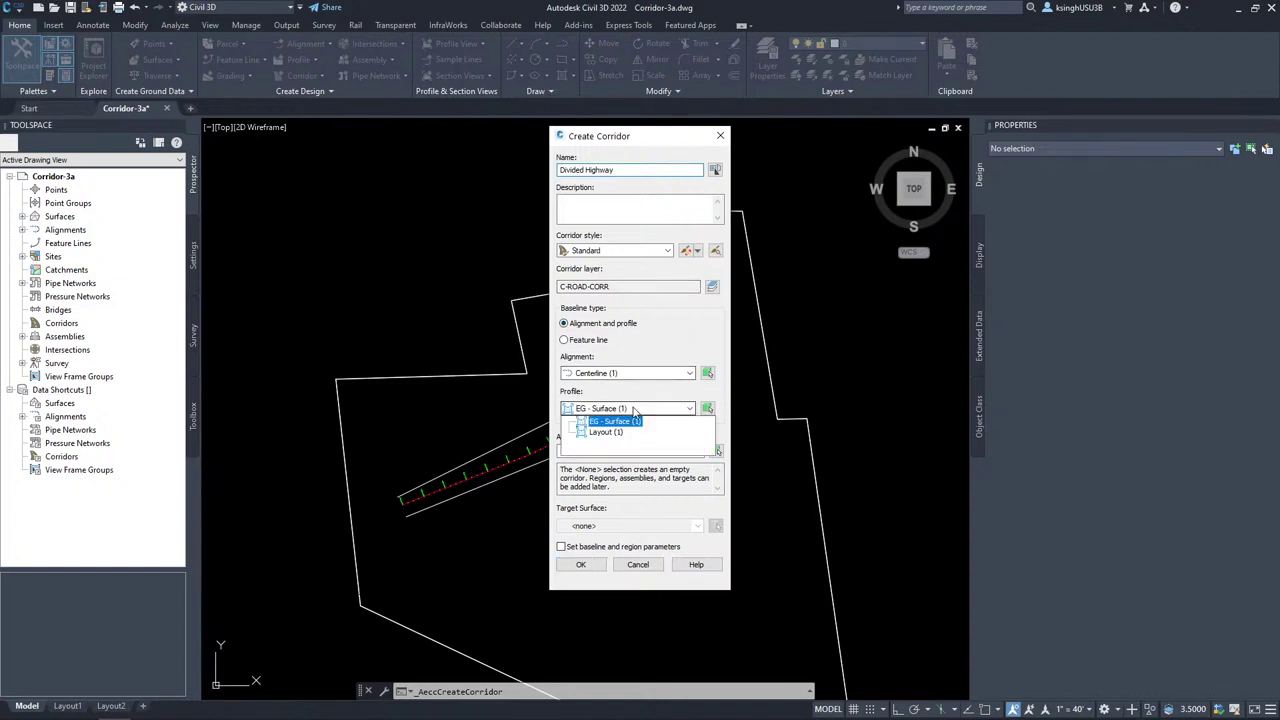
{"action": "left_click", "coordinate": [616, 432]}
Create the corridor using the Divided Highway assembly and EG as the target surface, leaving baseline and region parameters unset.
{"action": "left_click", "coordinate": [615, 451]}
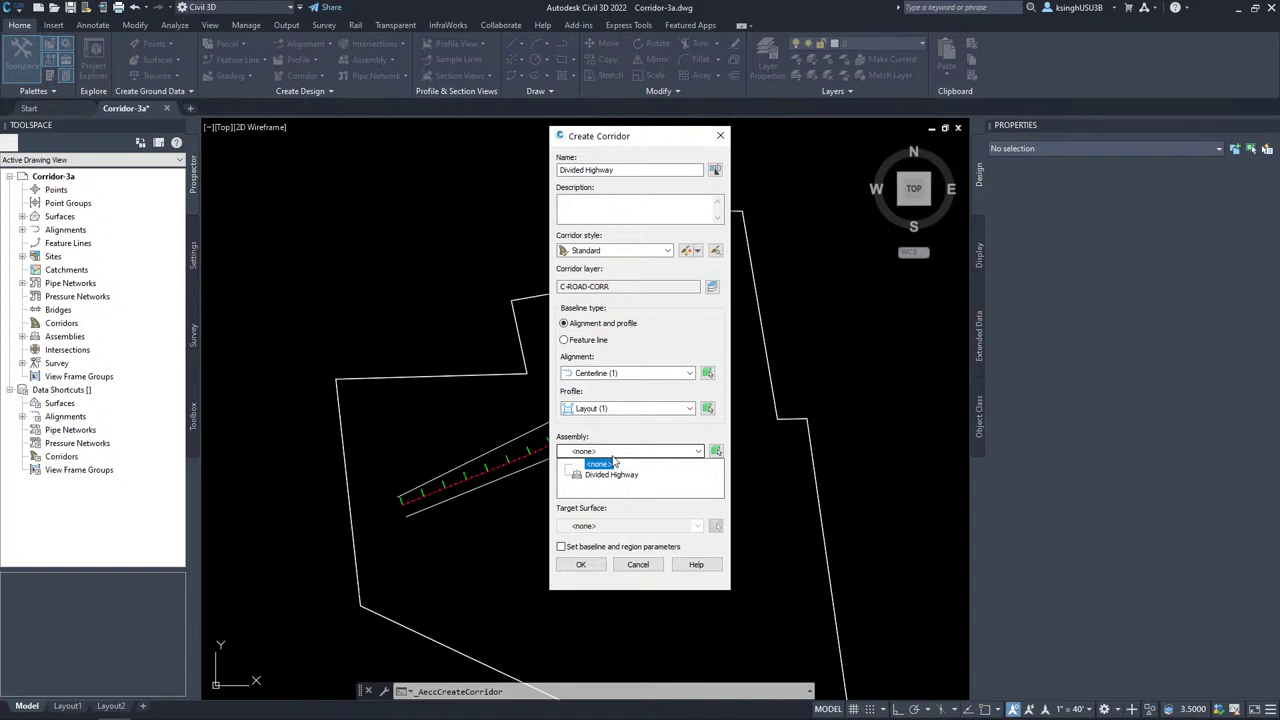
{"action": "left_click", "coordinate": [611, 474]}
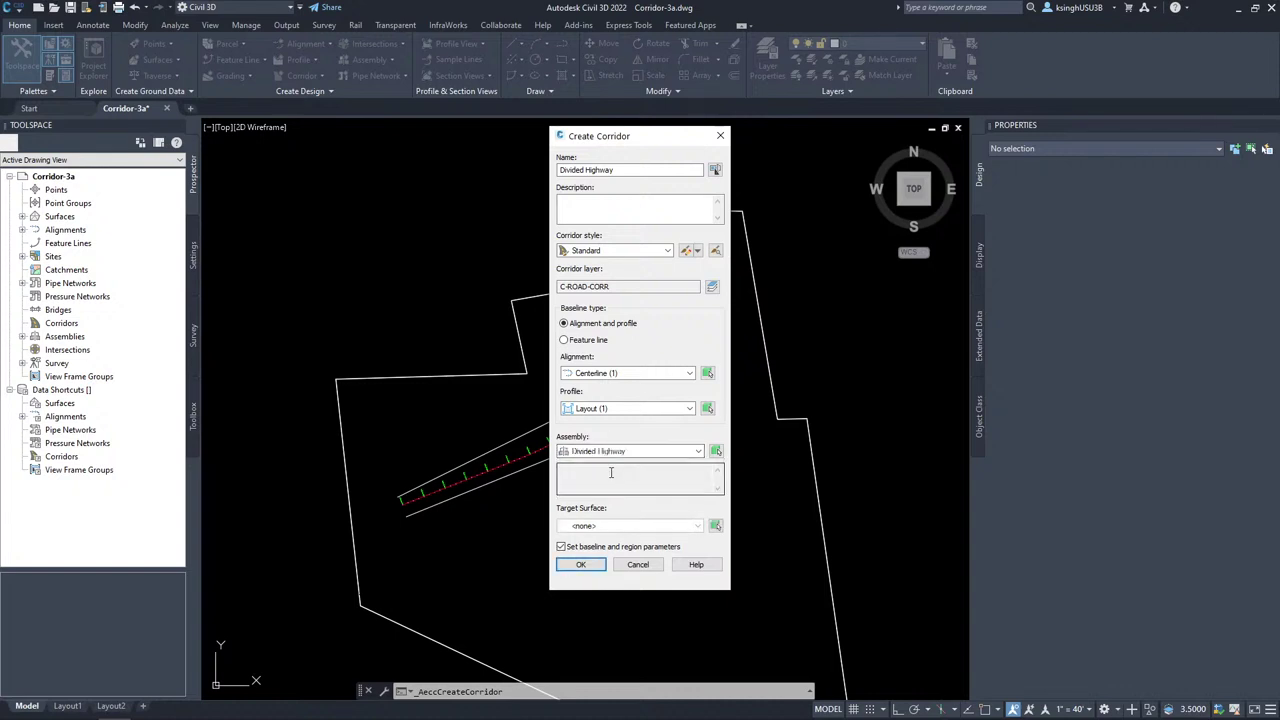
{"action": "left_click", "coordinate": [647, 525]}
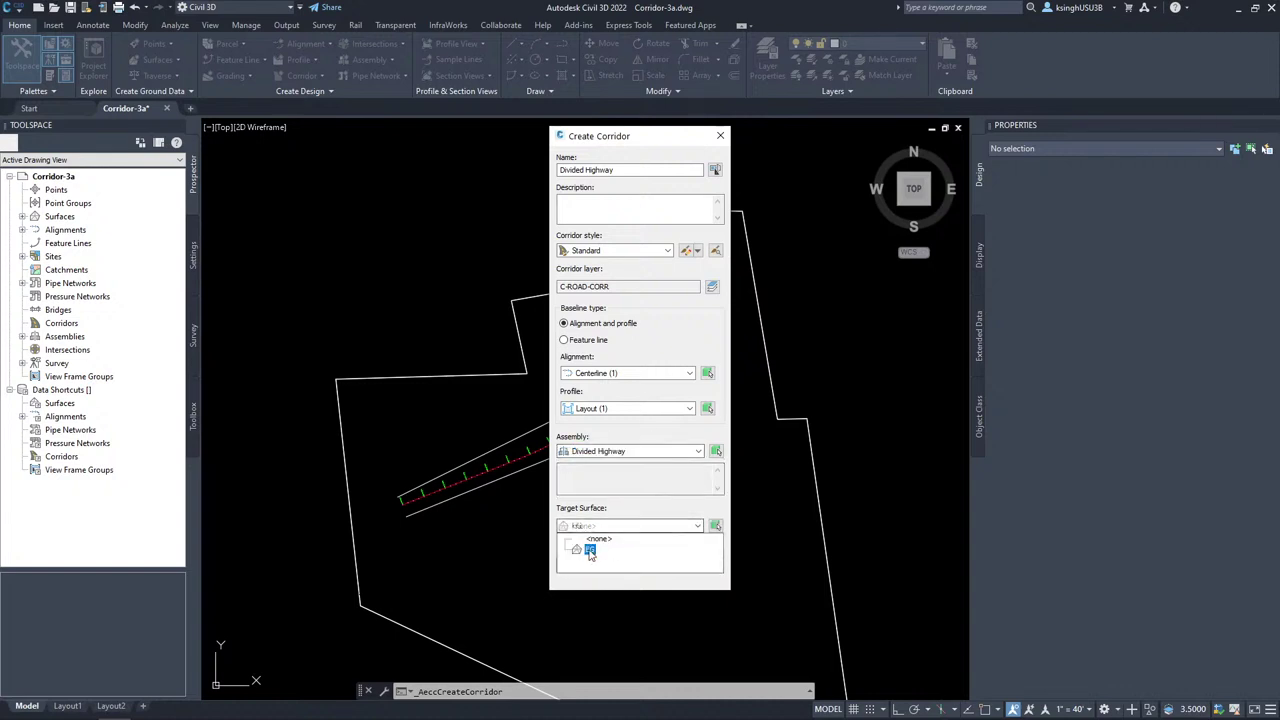
{"action": "left_click", "coordinate": [614, 548]}
{"action": "left_click", "coordinate": [561, 546]}
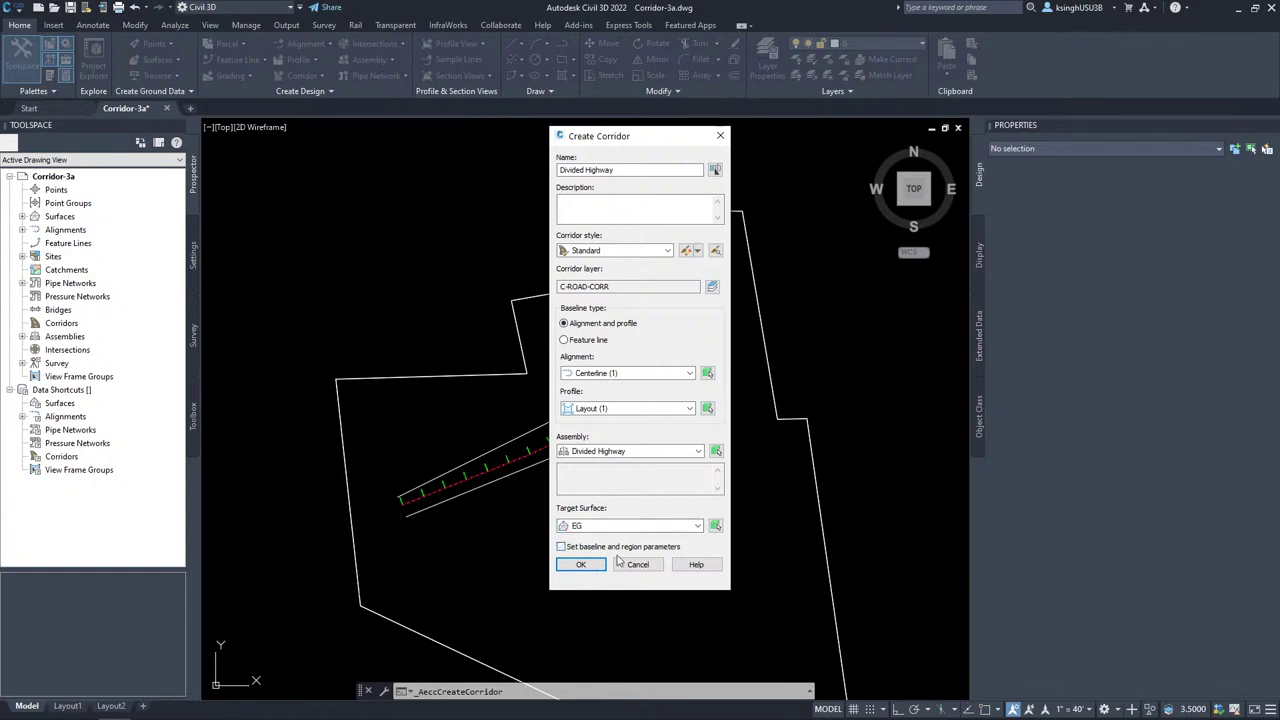
{"action": "left_click", "coordinate": [580, 564]}
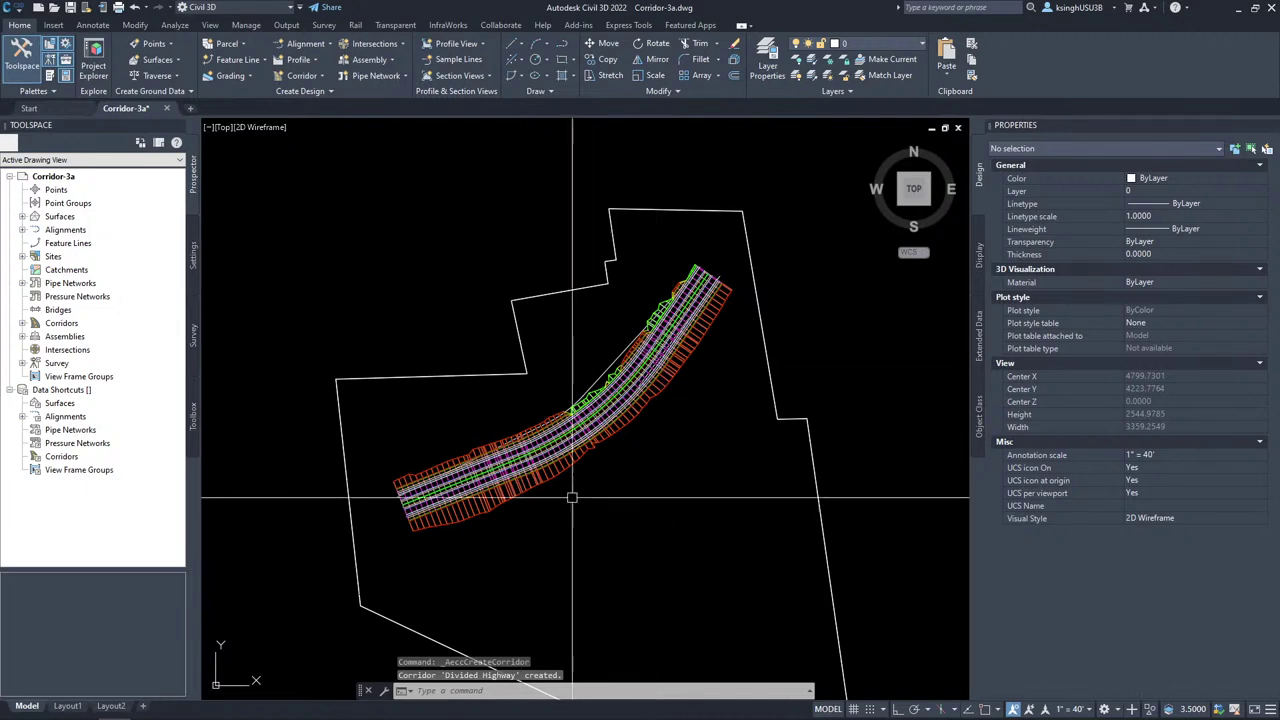
Examine the Divided Highway corridor's extents and side slopes along the alignment in plan, together with the neighbouring profile views.
{"action": "left_click", "coordinate": [636, 418]}
{"action": "scroll", "coordinate": [530, 470], "scroll_direction": "up", "scroll_amount": 4}
{"action": "scroll", "coordinate": [340, 502], "scroll_direction": "up", "scroll_amount": 7}
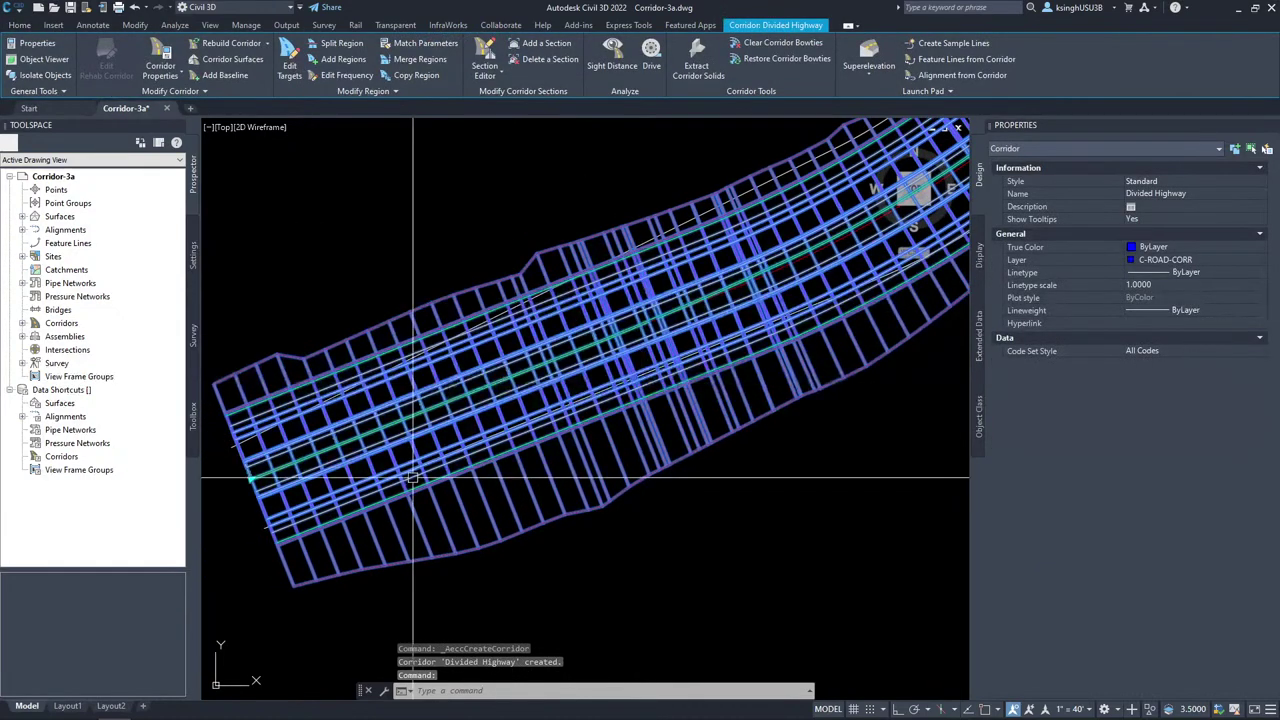
{"action": "scroll", "coordinate": [340, 502], "scroll_direction": "down", "scroll_amount": 8}
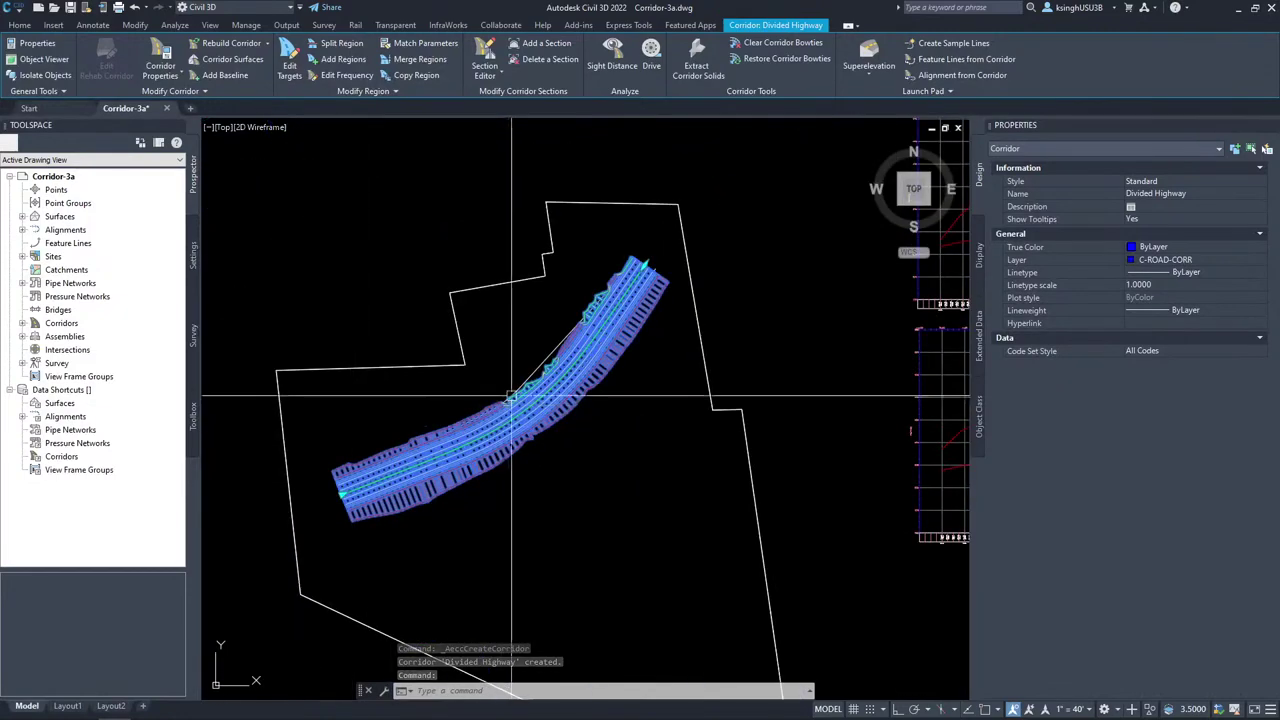
{"action": "scroll", "coordinate": [600, 385], "scroll_direction": "up", "scroll_amount": 5}
{"action": "scroll", "coordinate": [220, 390], "scroll_direction": "down", "scroll_amount": 8}
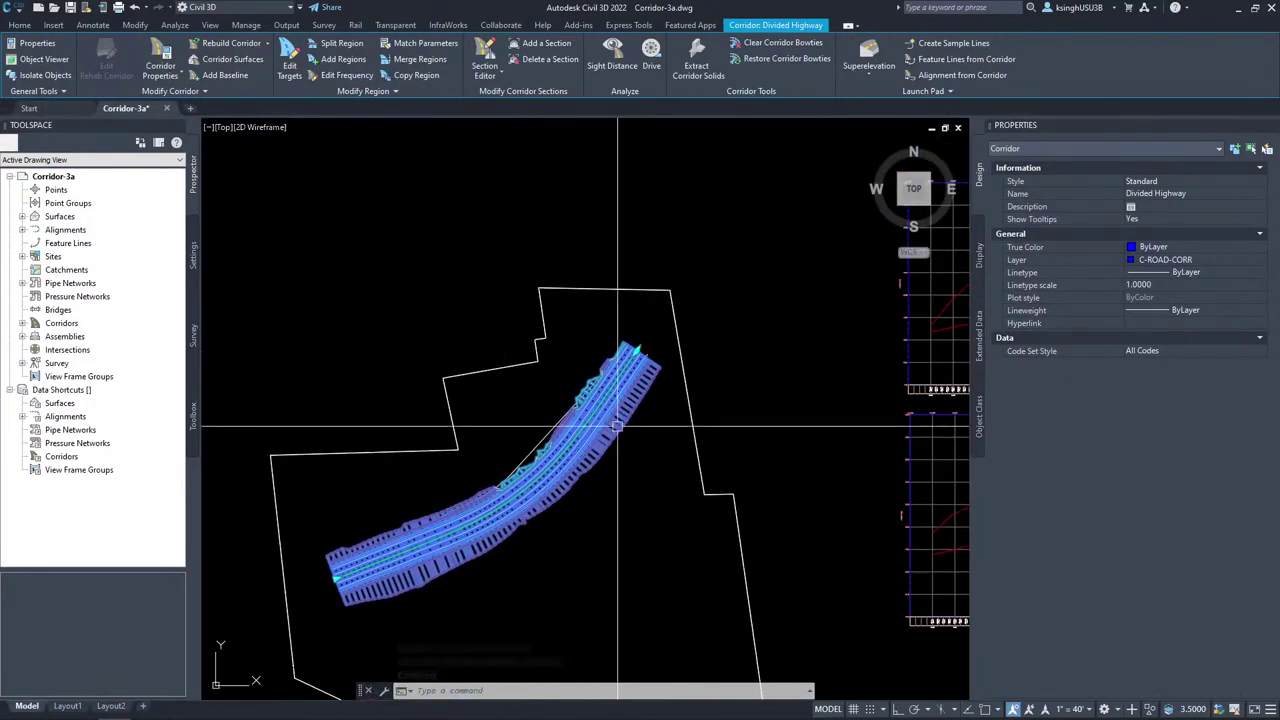
{"action": "key", "text": "Escape"}
{"action": "scroll", "coordinate": [591, 434], "scroll_direction": "up", "scroll_amount": 7}
{"action": "scroll", "coordinate": [595, 435], "scroll_direction": "down", "scroll_amount": 6}
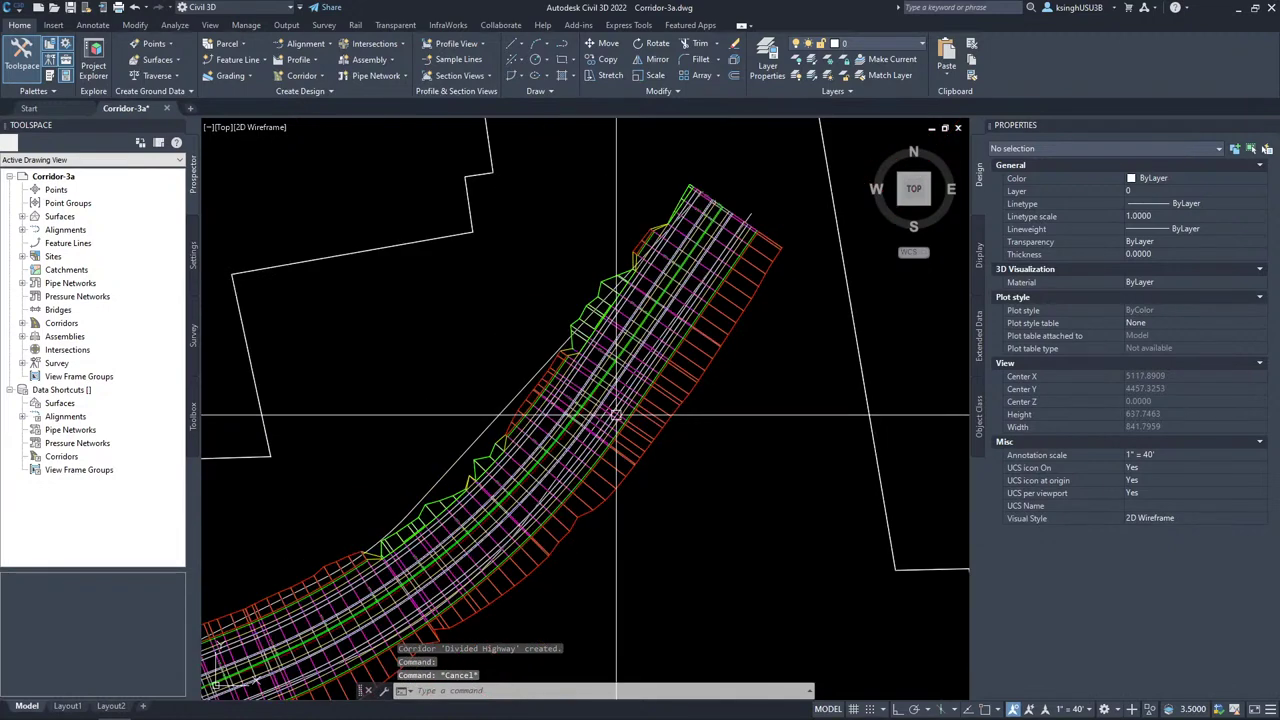
{"action": "mouse_move", "coordinate": [618, 407]}
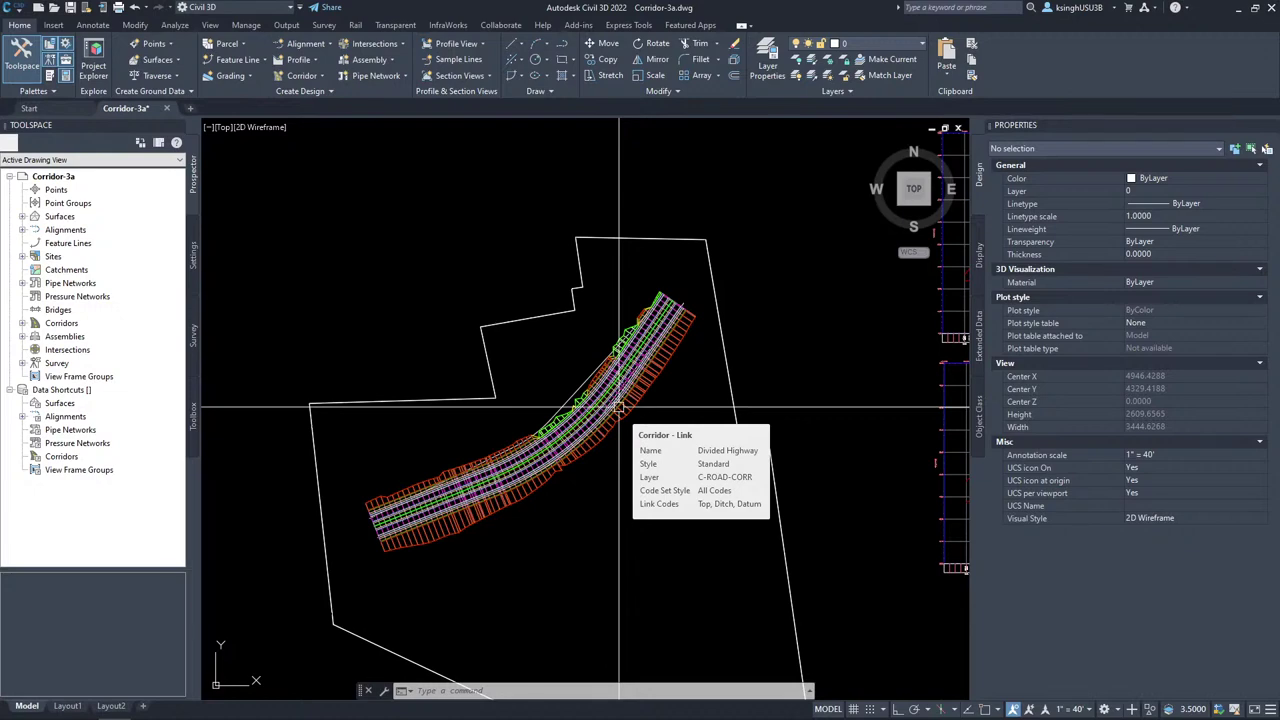
{"action": "scroll", "coordinate": [618, 407], "scroll_direction": "down", "scroll_amount": 3}
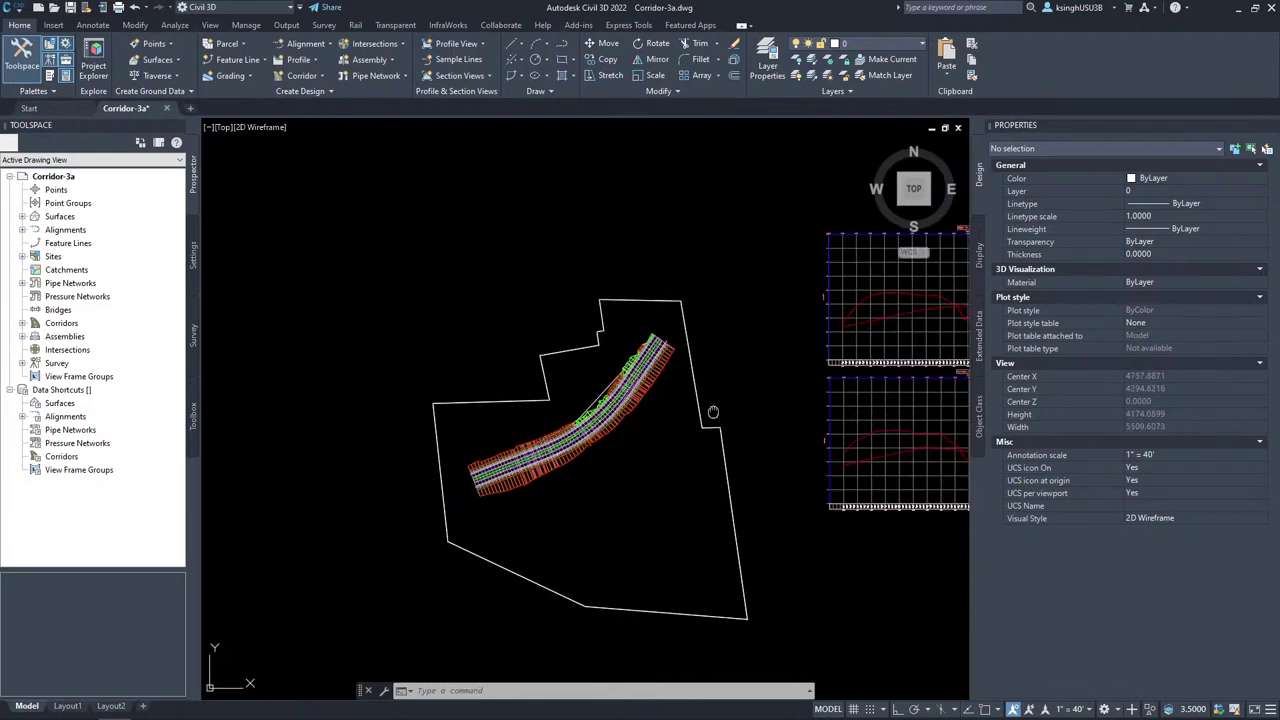
{"action": "middle_click_drag", "start_coordinate": [711, 414], "coordinate": [621, 427]}
{"action": "scroll", "coordinate": [627, 425], "scroll_direction": "down", "scroll_amount": 2}
{"action": "key", "text": "Escape"}
{"action": "key", "text": "Escape"}
{"action": "key", "text": "Escape"}
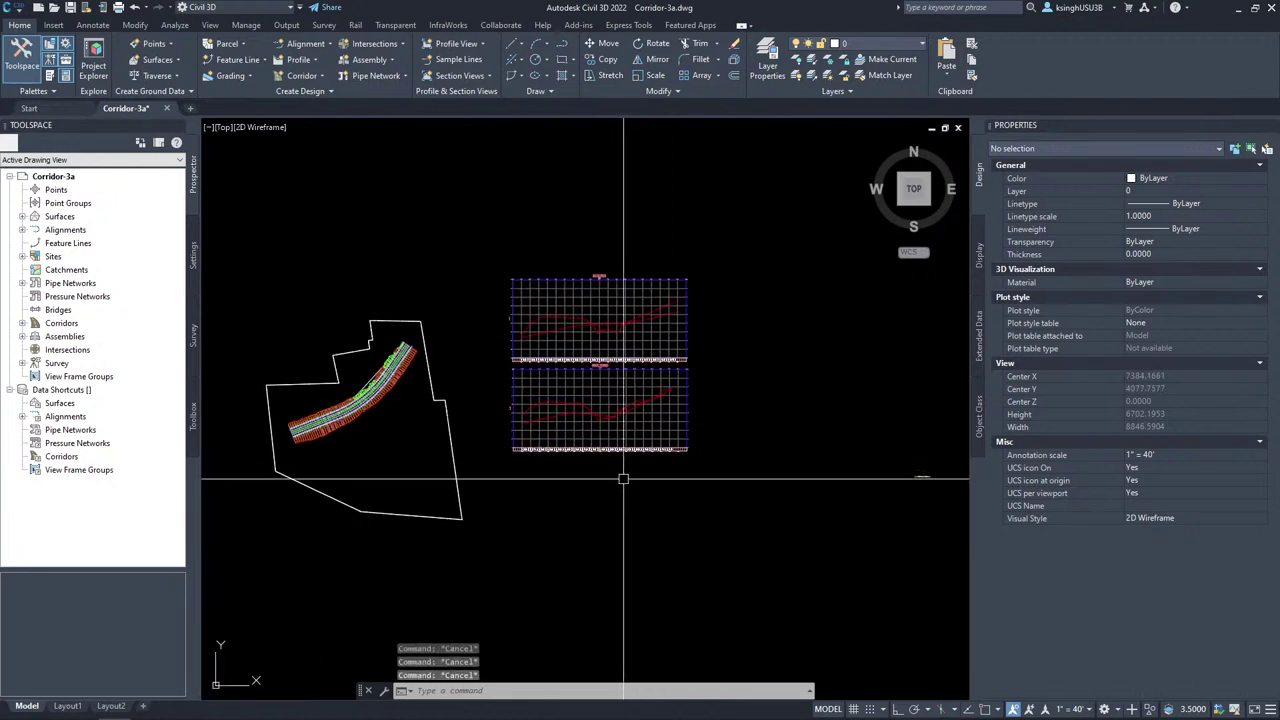